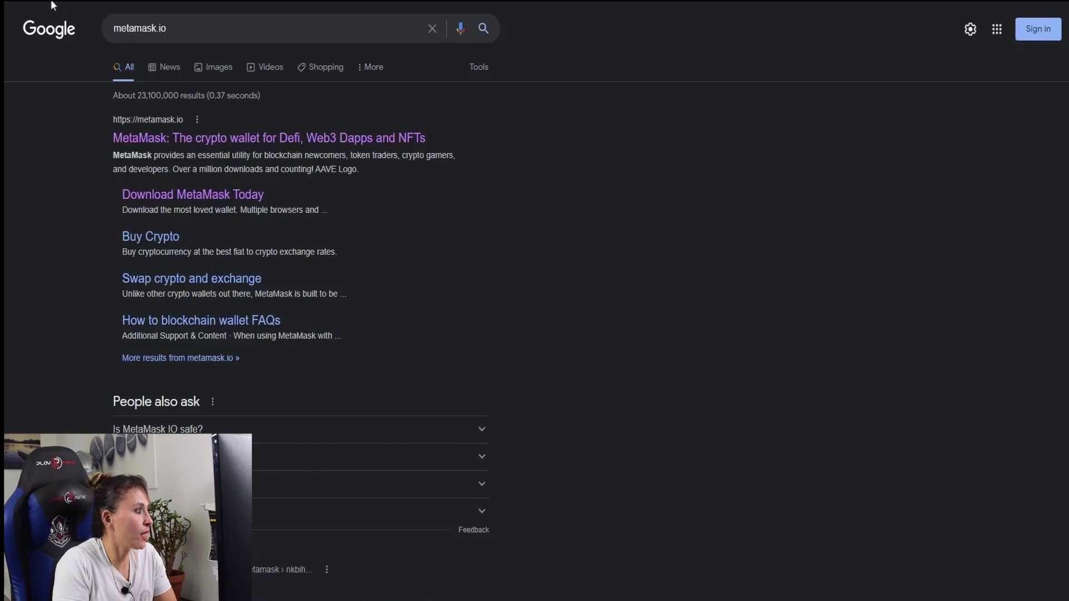
# Open the metamask.io download page and add the MetaMask extension to Chrome from the Chrome Web Store.
pyautogui.click(284, 139)
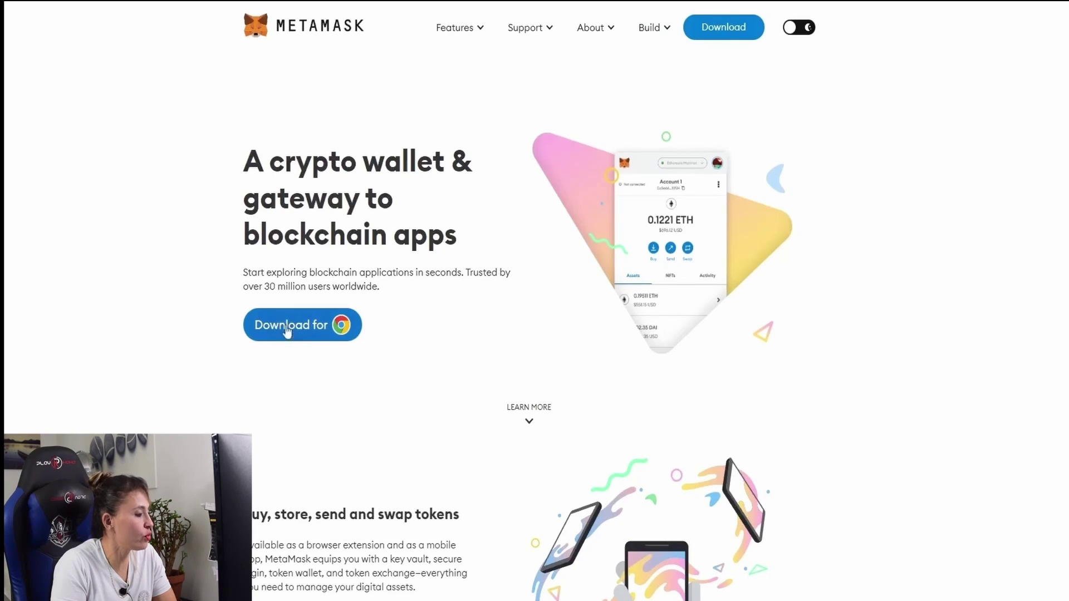
pyautogui.click(720, 29)
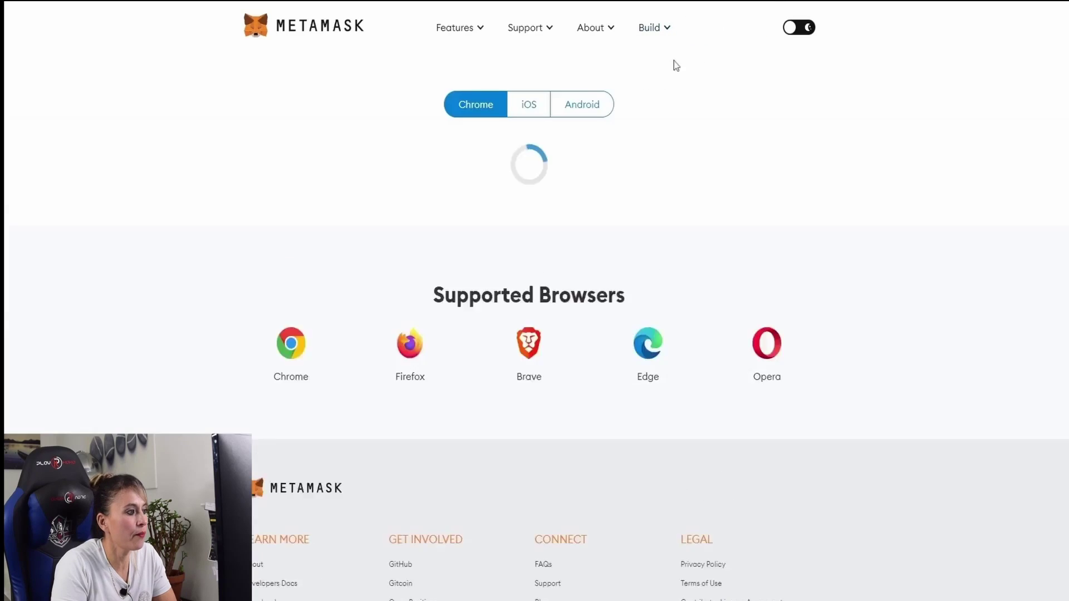
pyautogui.scroll(-4, 443, 203)
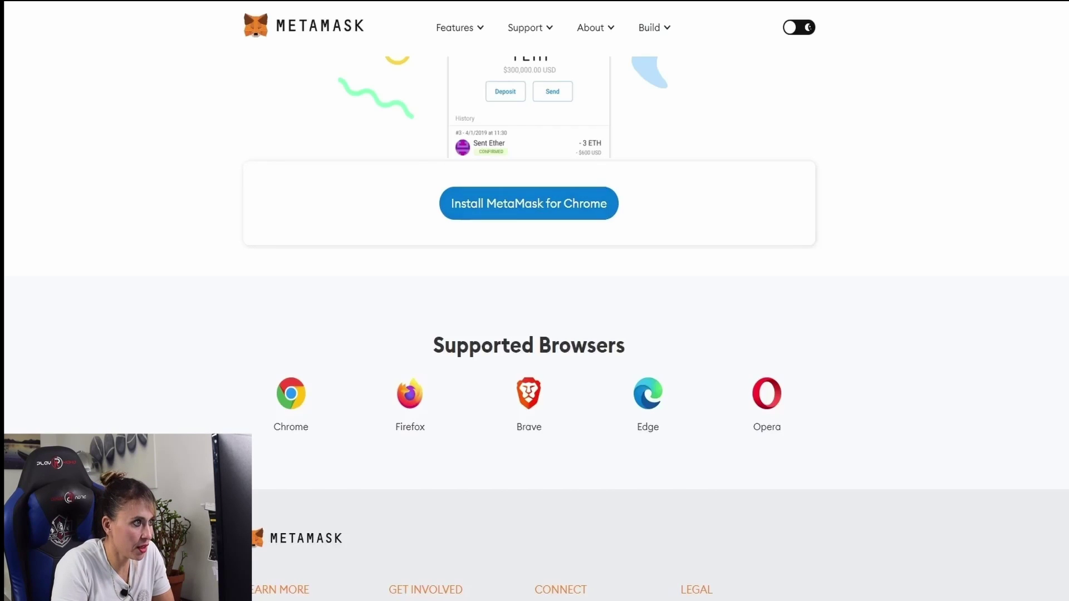
pyautogui.scroll(-2, 535, 329)
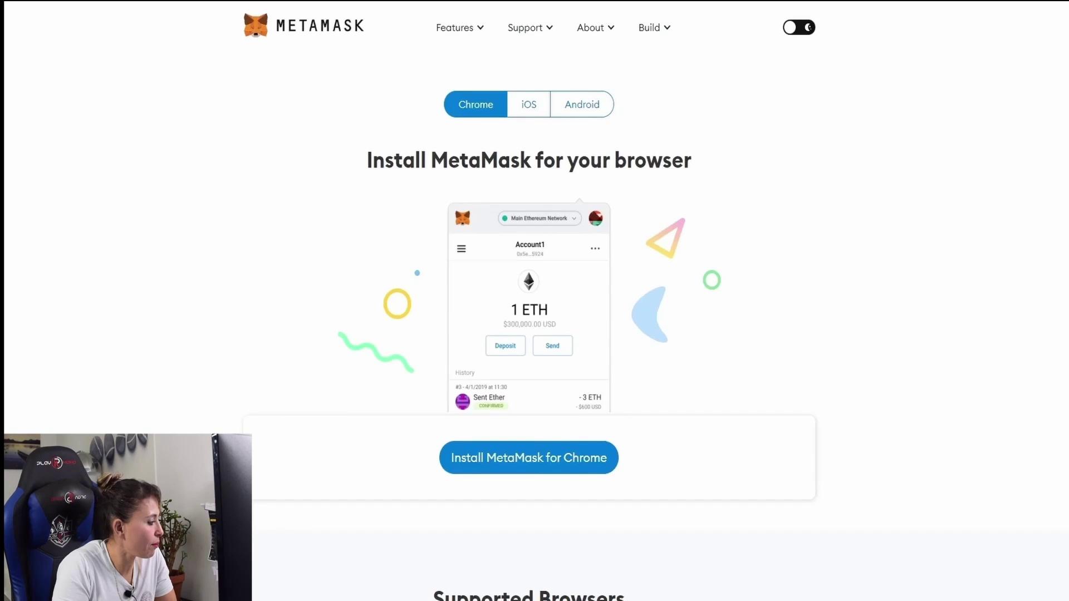
pyautogui.scroll(-5, 534, 312)
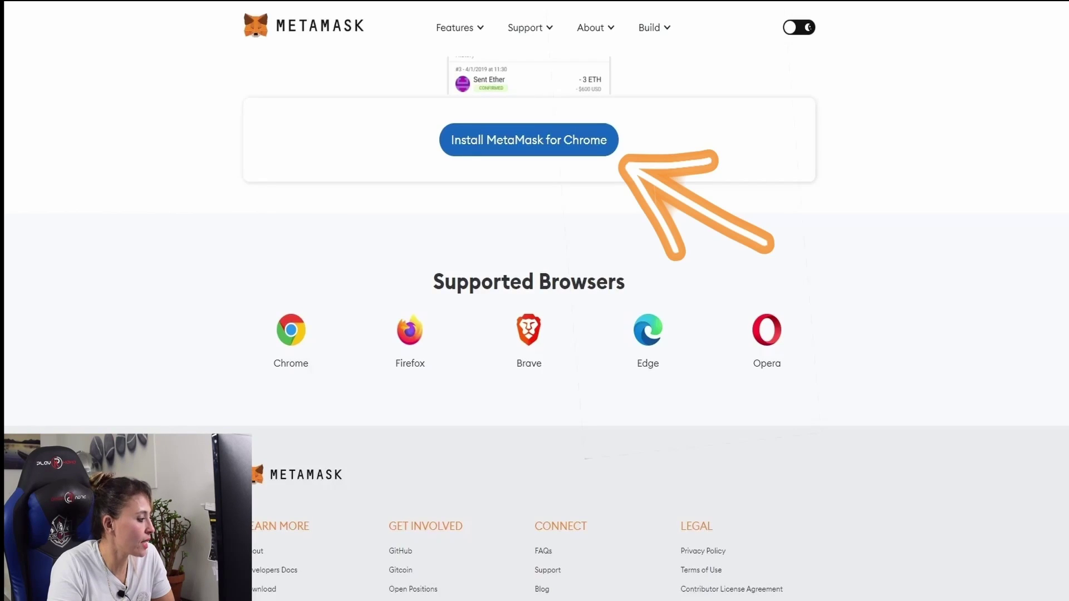
pyautogui.click(564, 145)
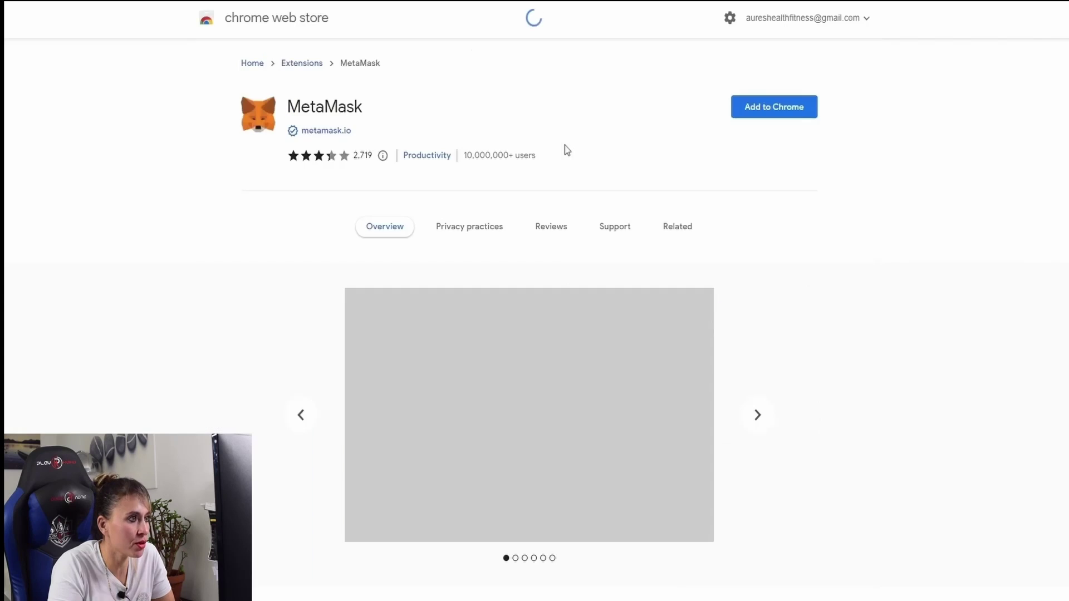
pyautogui.click(765, 108)
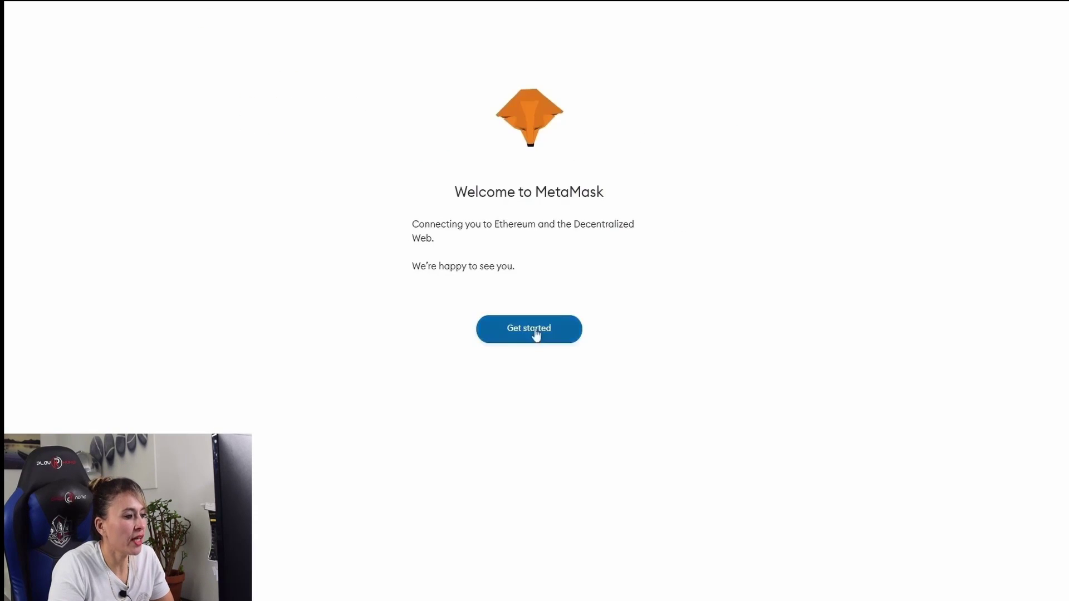
# Start the MetaMask setup and decline sharing usage data.
pyautogui.click(536, 334)
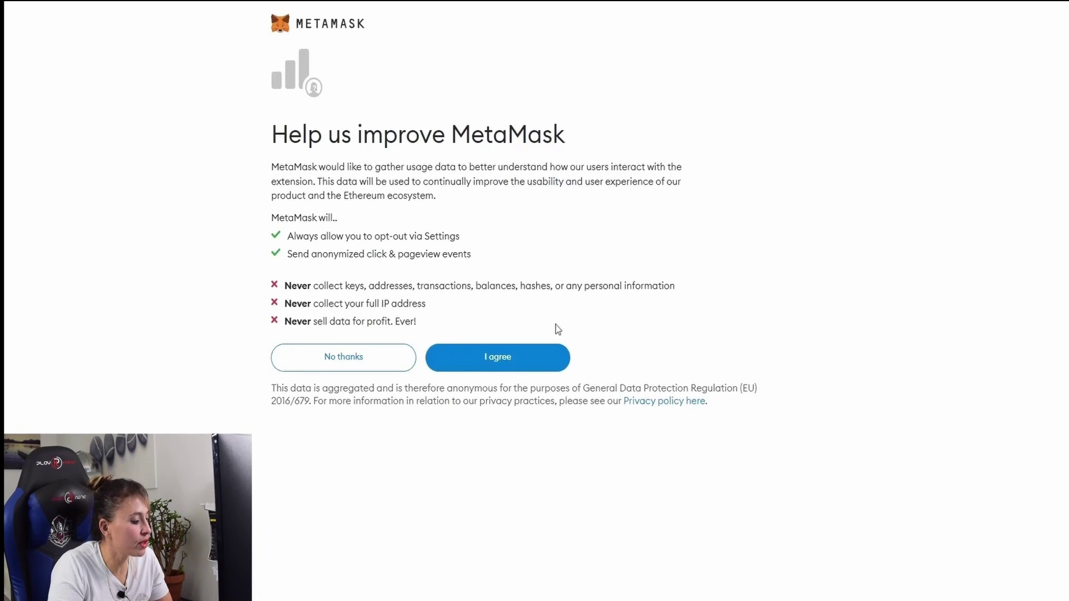
pyautogui.click(357, 367)
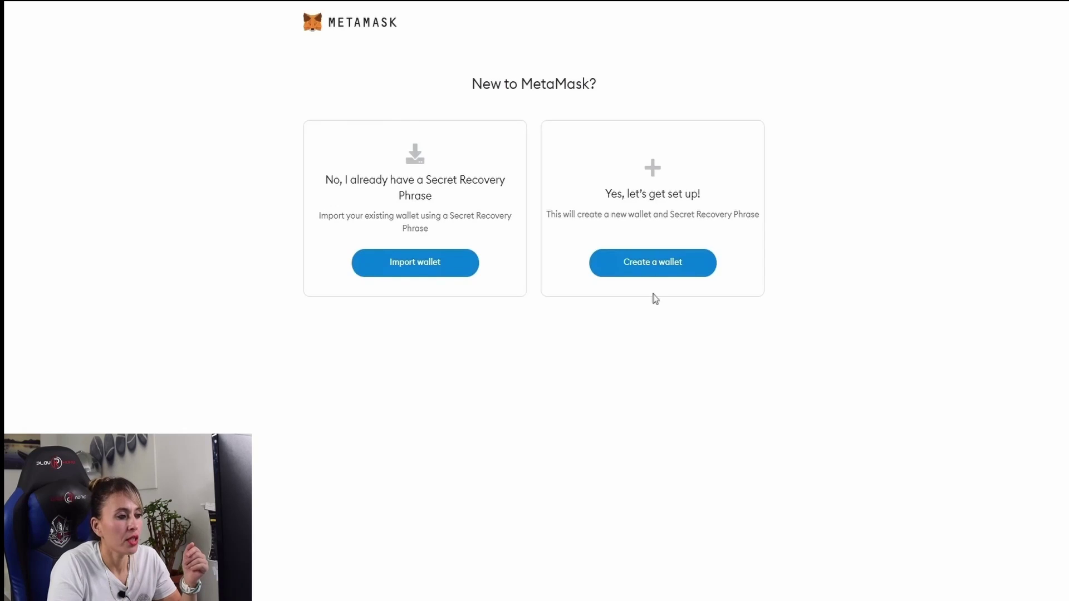
# Create a new wallet, entering and confirming the wallet password and accepting the Terms of use.
pyautogui.click(660, 269)
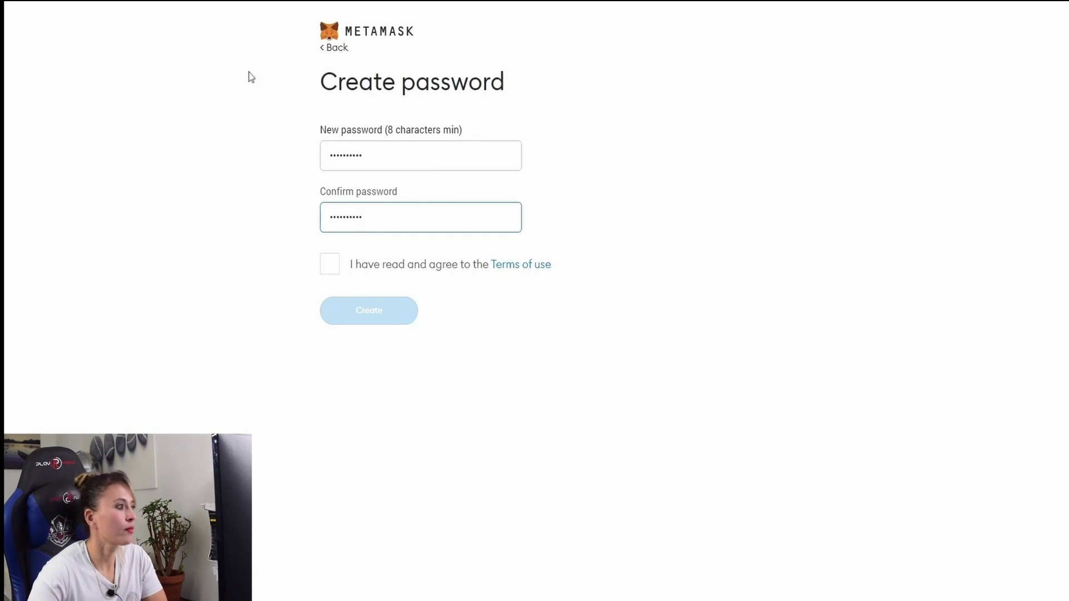
pyautogui.click(333, 266)
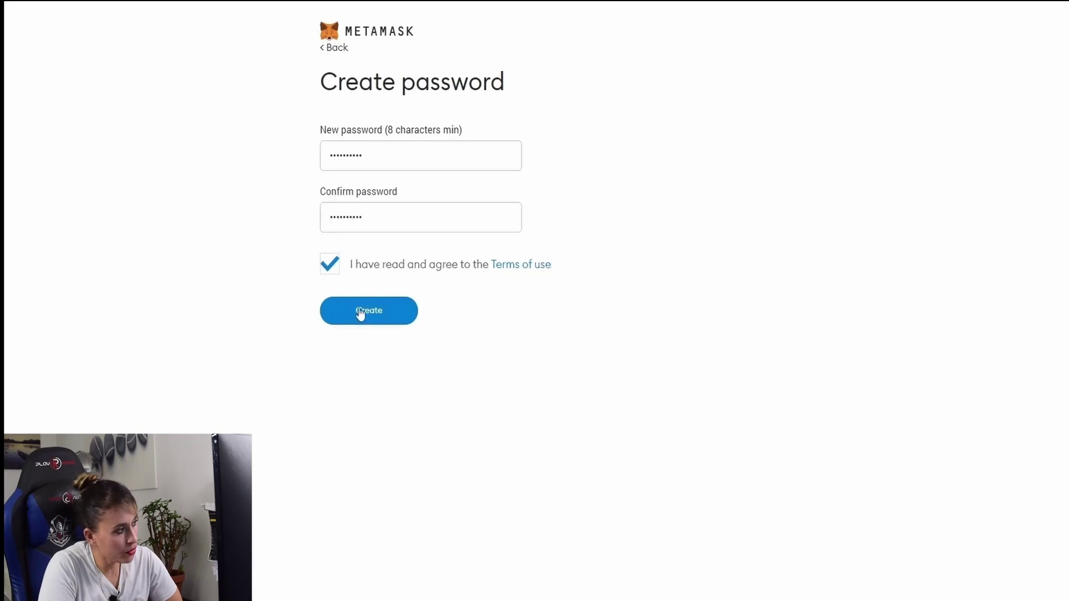
pyautogui.click(369, 310)
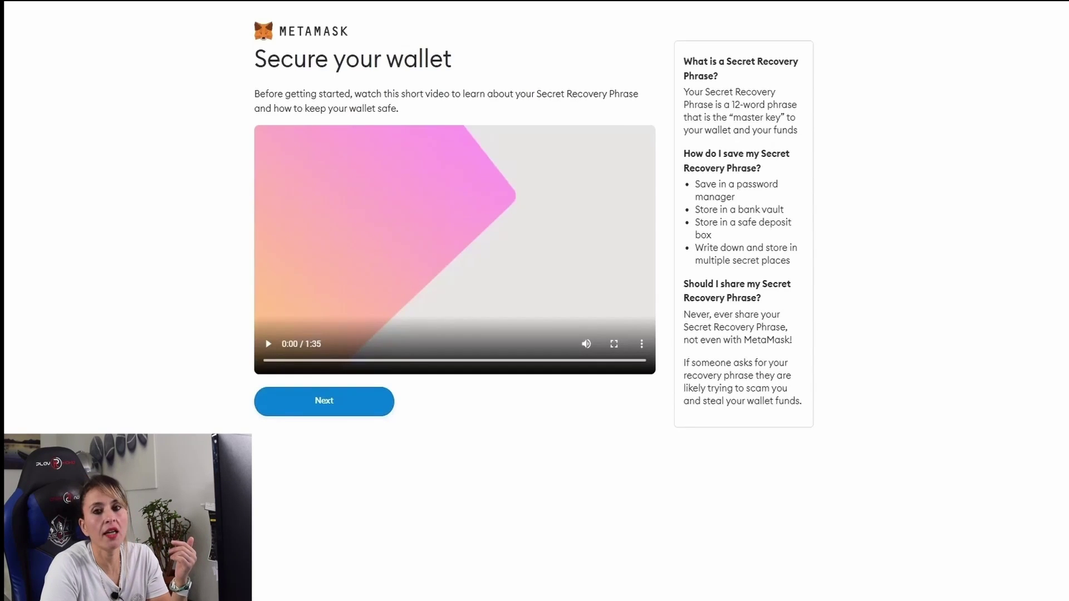
# Continue past the wallet security introduction and reveal the Secret Recovery Phrase.
pyautogui.click(315, 406)
pyautogui.click(485, 279)
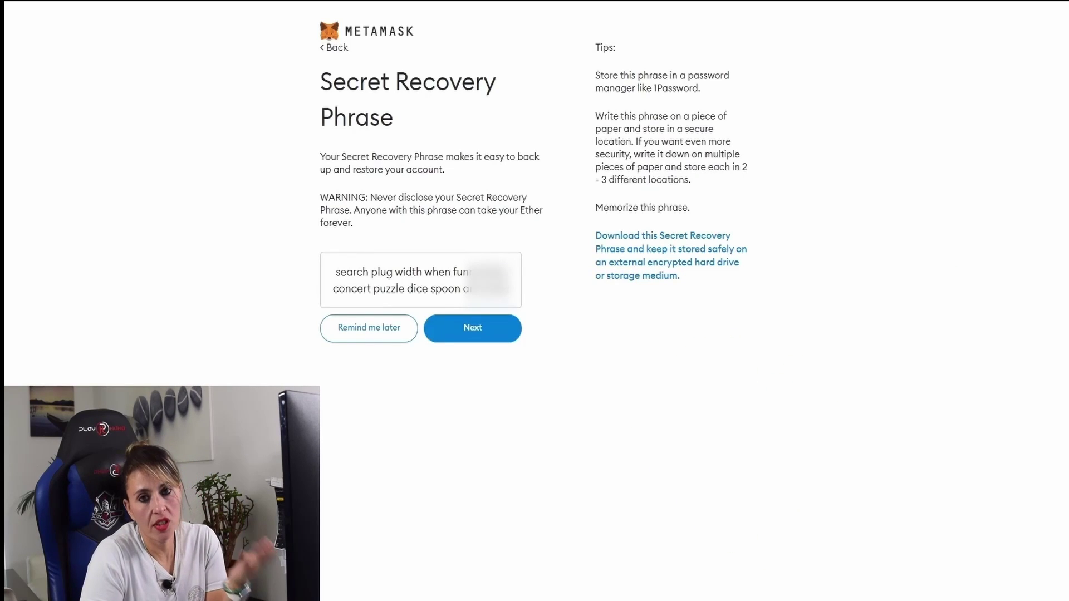
# Confirm the Secret Recovery Phrase by selecting all its words in the correct order.
pyautogui.click(472, 328)
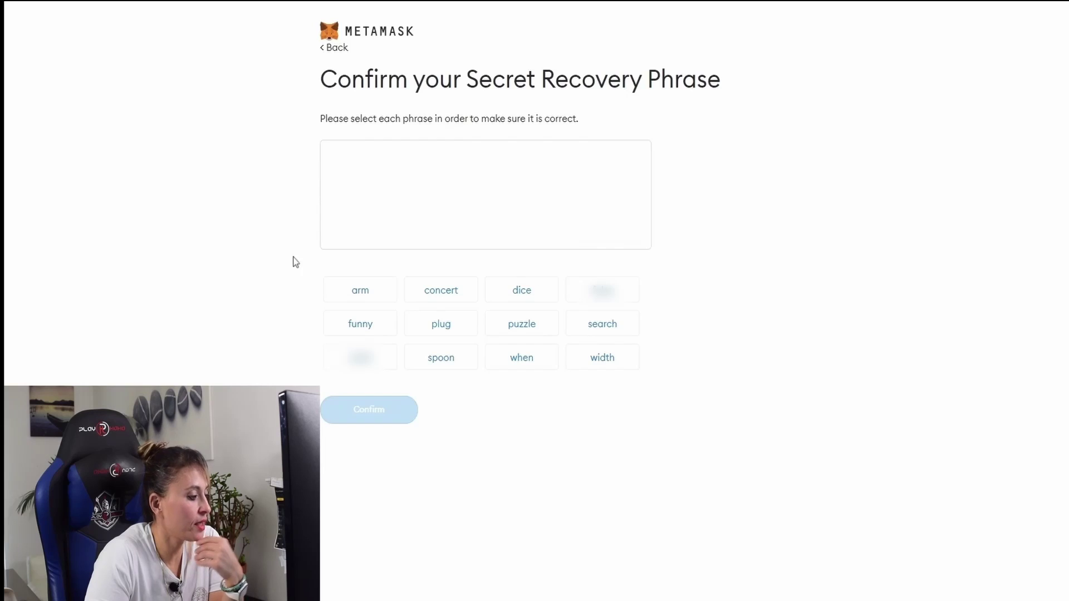
pyautogui.click(618, 326)
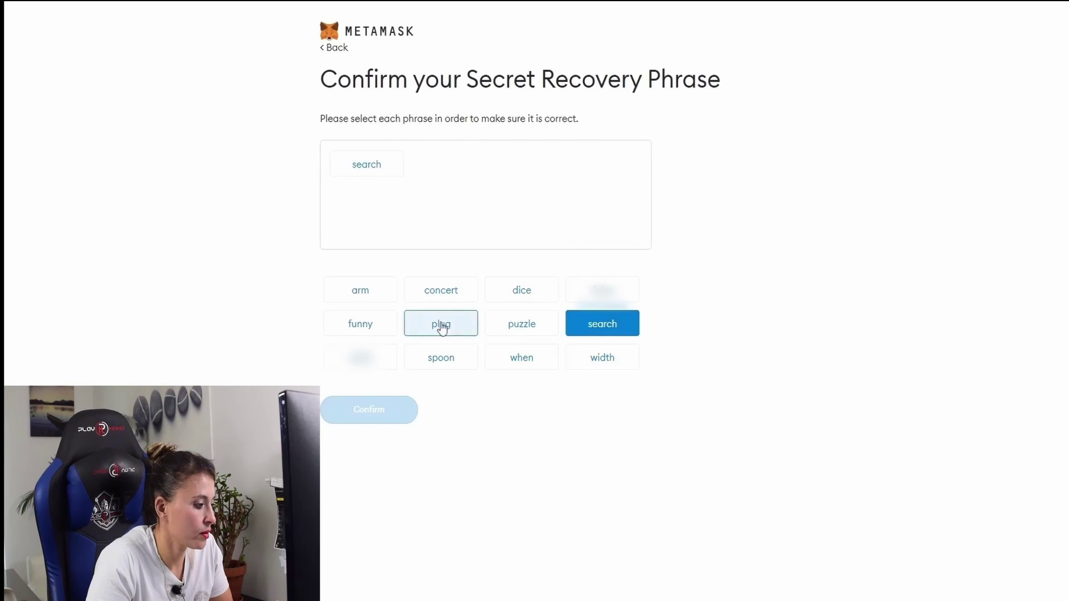
pyautogui.click(442, 327)
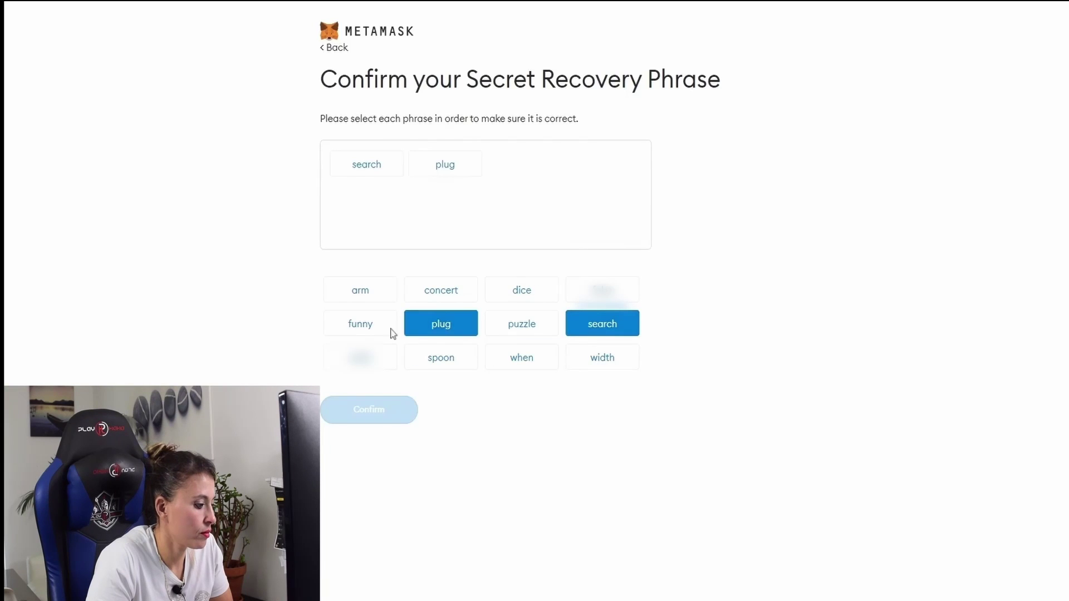
pyautogui.click(603, 361)
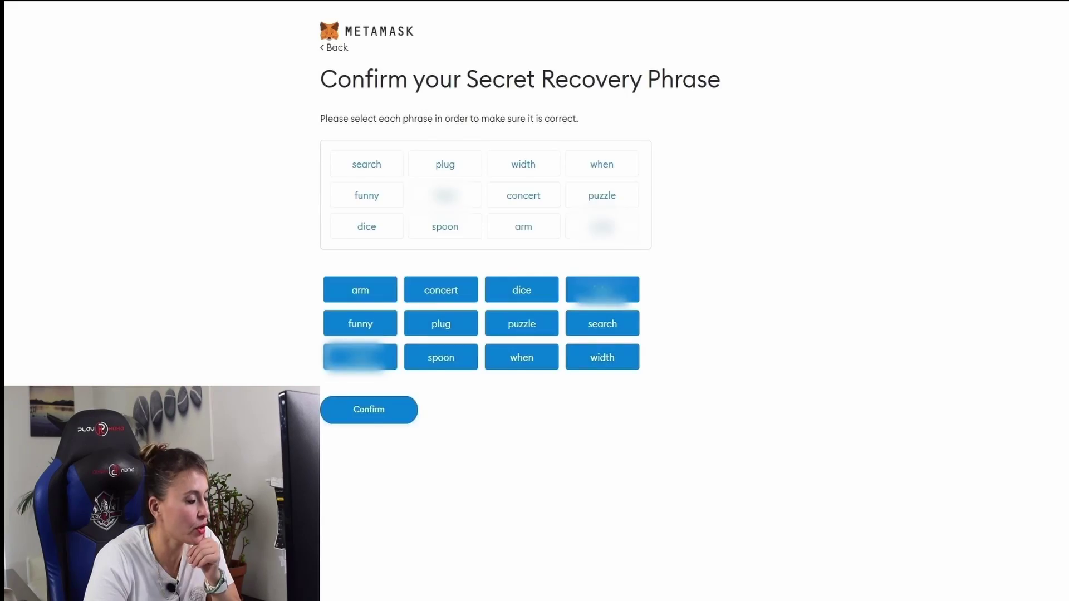
pyautogui.click(371, 415)
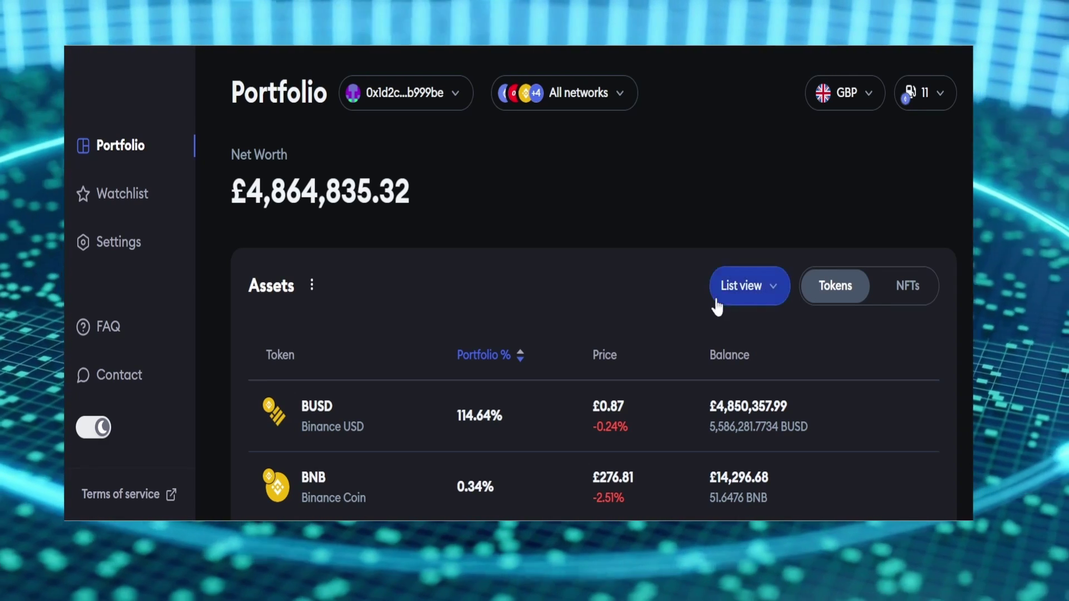
# Examine the token assets on the Portfolio page and the list of networks they are held on.
pyautogui.scroll(-3, 655, 212)
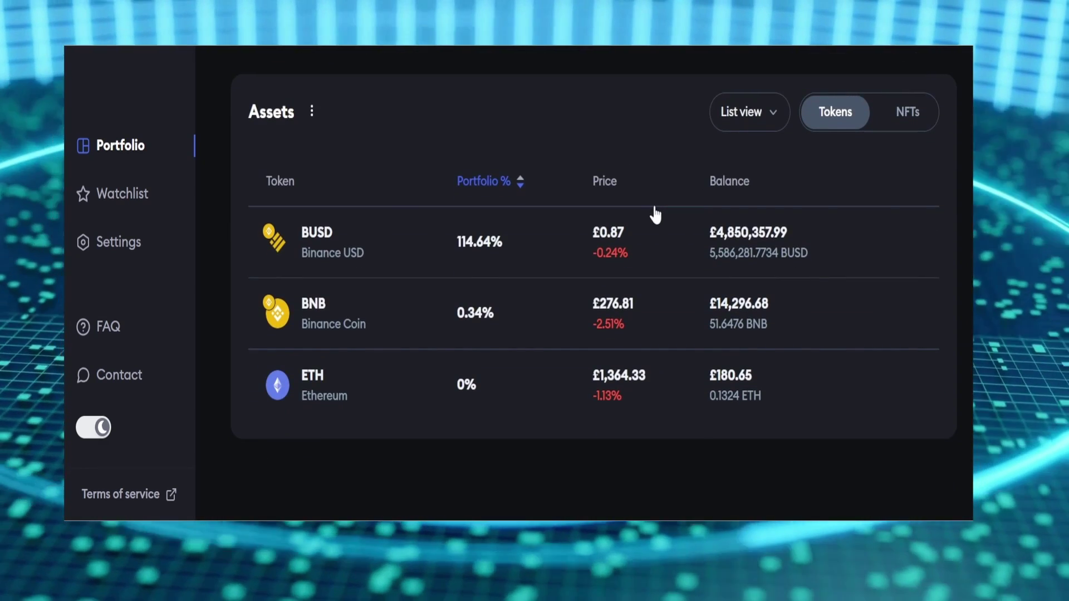
pyautogui.scroll(3, 655, 215)
pyautogui.click(619, 97)
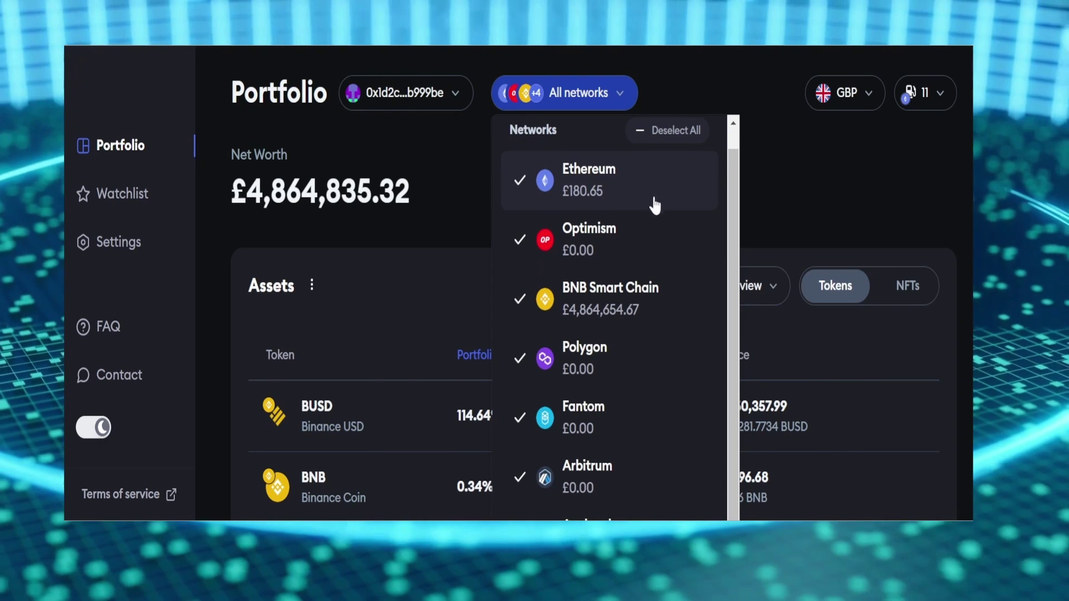
pyautogui.scroll(-3, 652, 206)
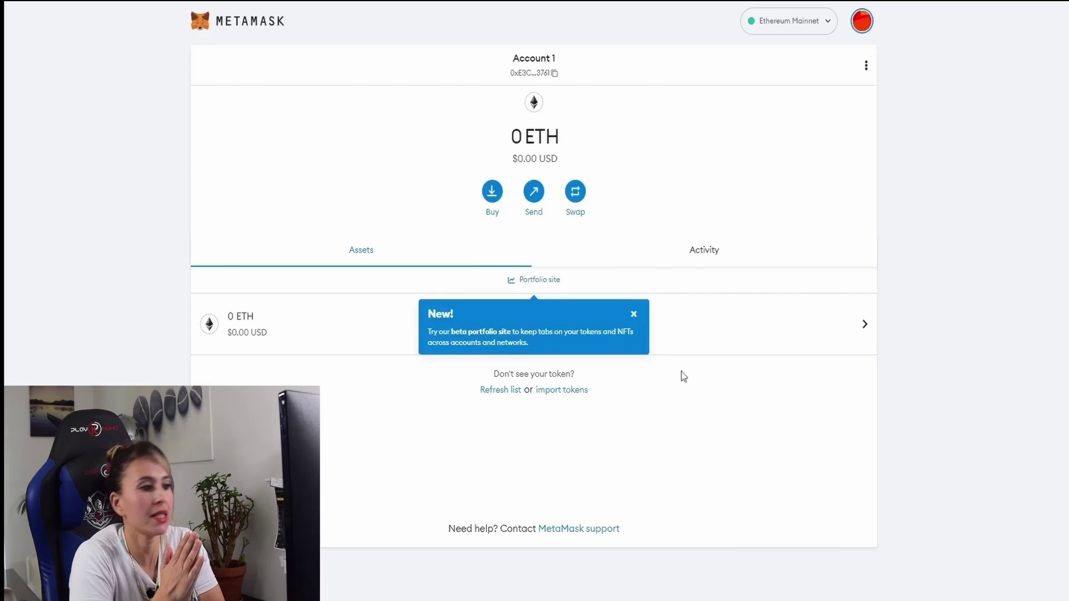
# Dismiss the beta portfolio site notice and open the wallet settings from the account menu.
pyautogui.click(634, 314)
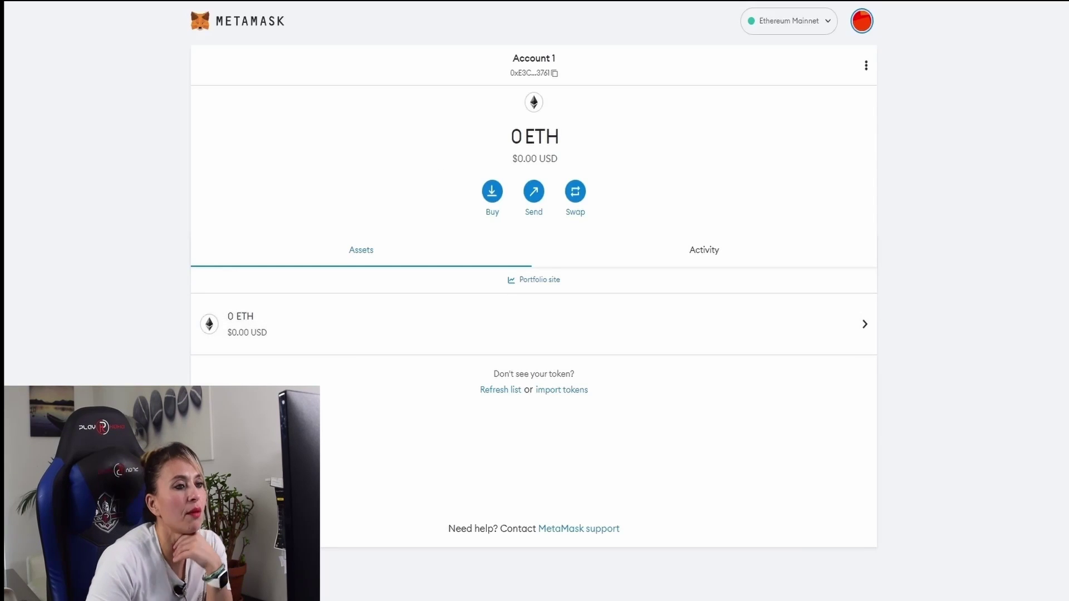
pyautogui.click(862, 21)
pyautogui.click(755, 295)
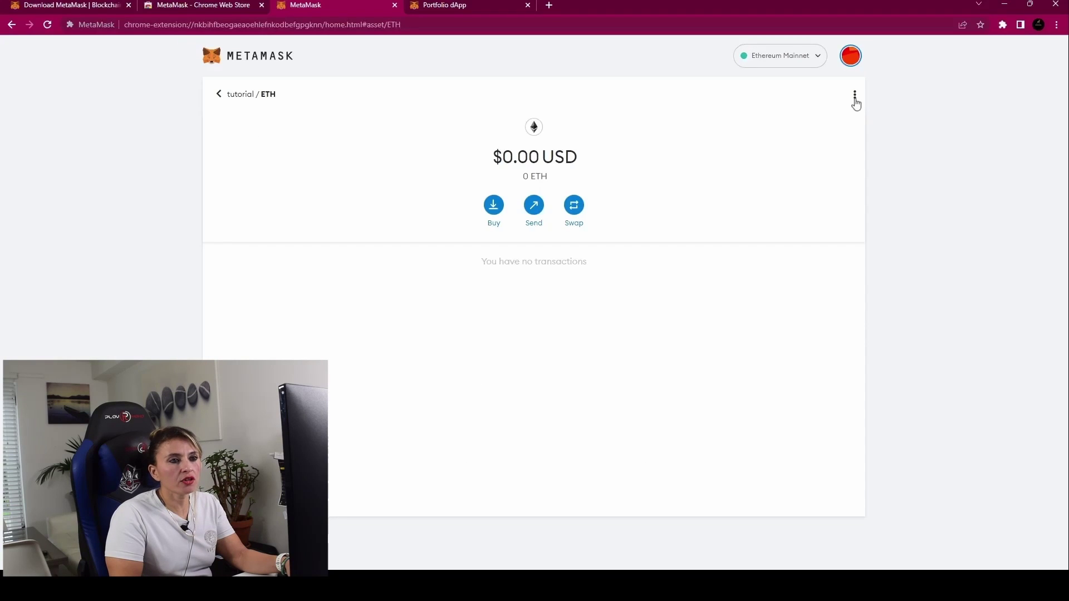
# Open the account details from the ETH asset page, save the account name as "tutorial" and close the details.
pyautogui.click(855, 98)
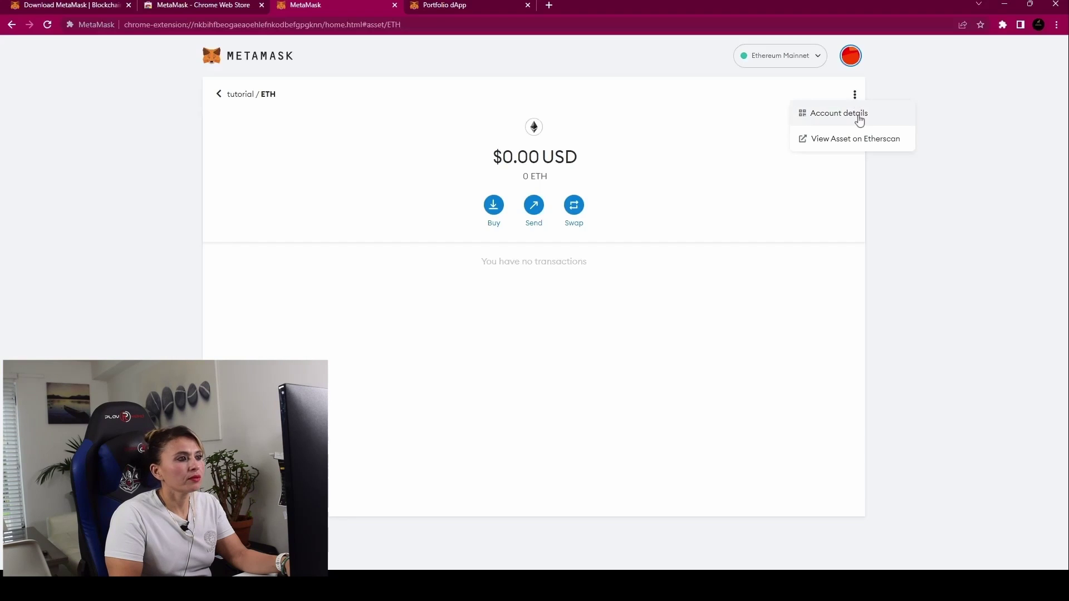
pyautogui.click(861, 115)
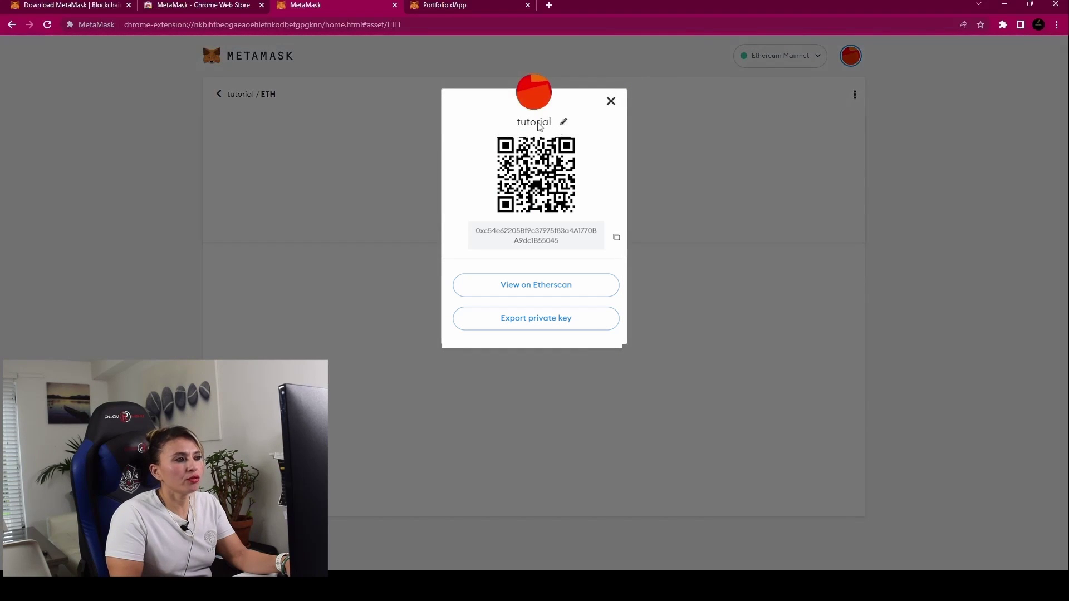
pyautogui.click(564, 122)
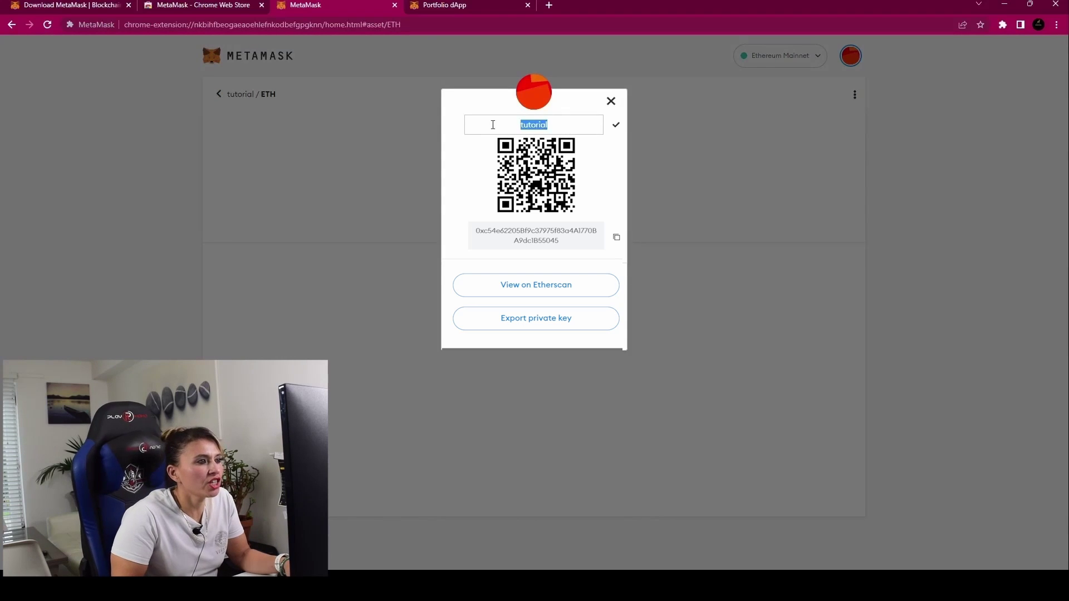
pyautogui.click(558, 125)
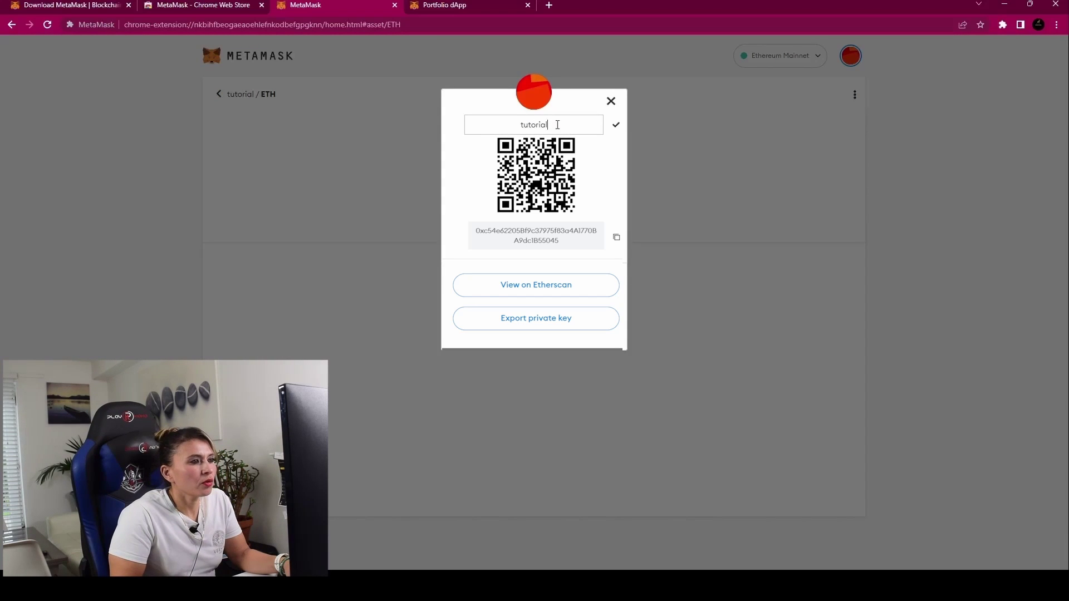
pyautogui.click(616, 125)
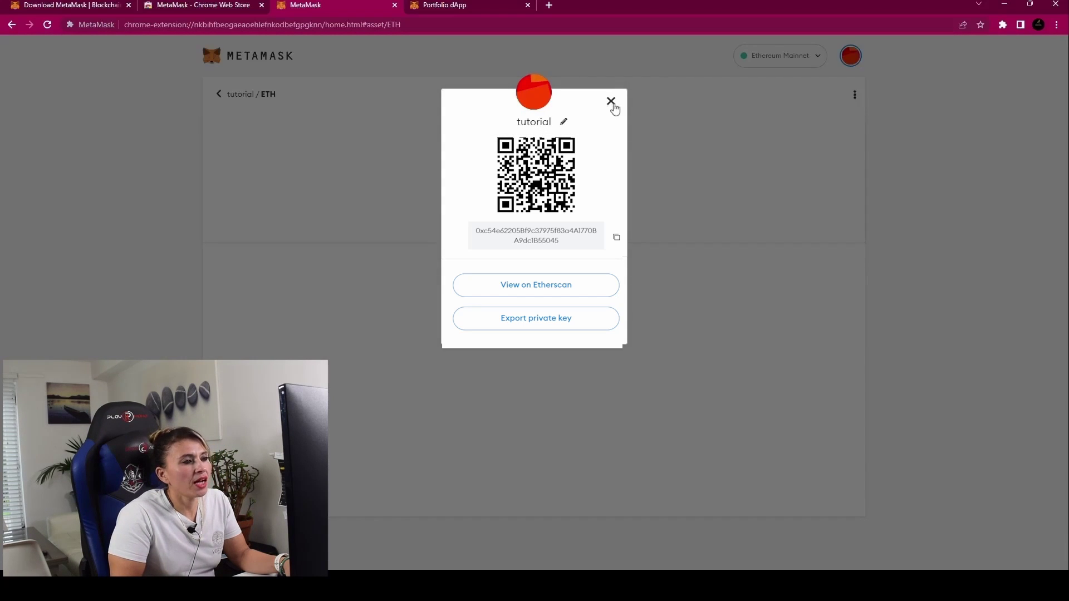
pyautogui.click(611, 102)
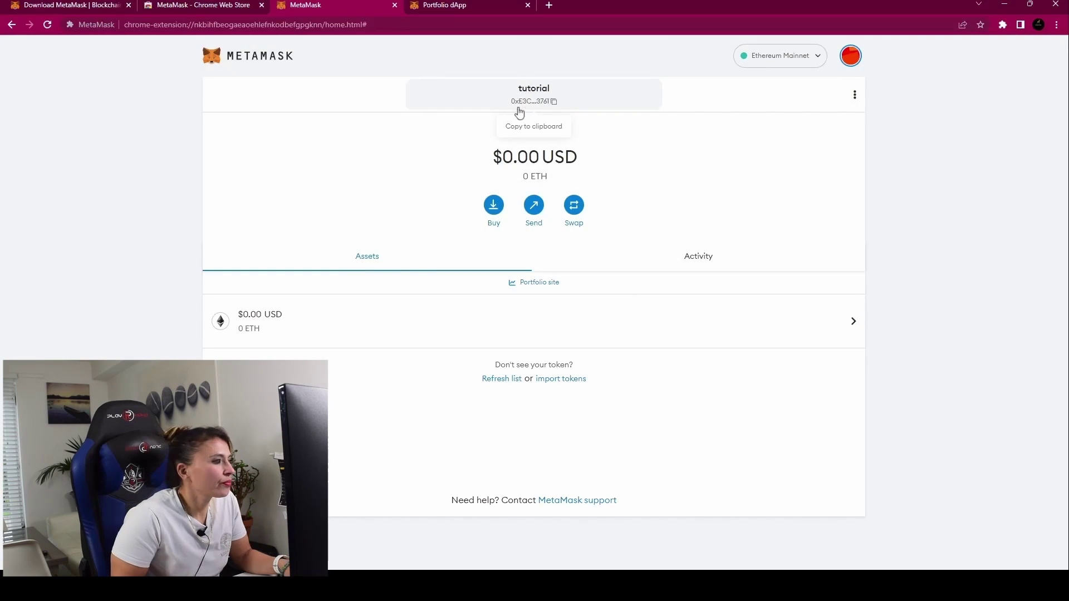
# Open the wallet settings and review the General options for currency conversion, primary currency, language and account identicon.
pyautogui.click(851, 56)
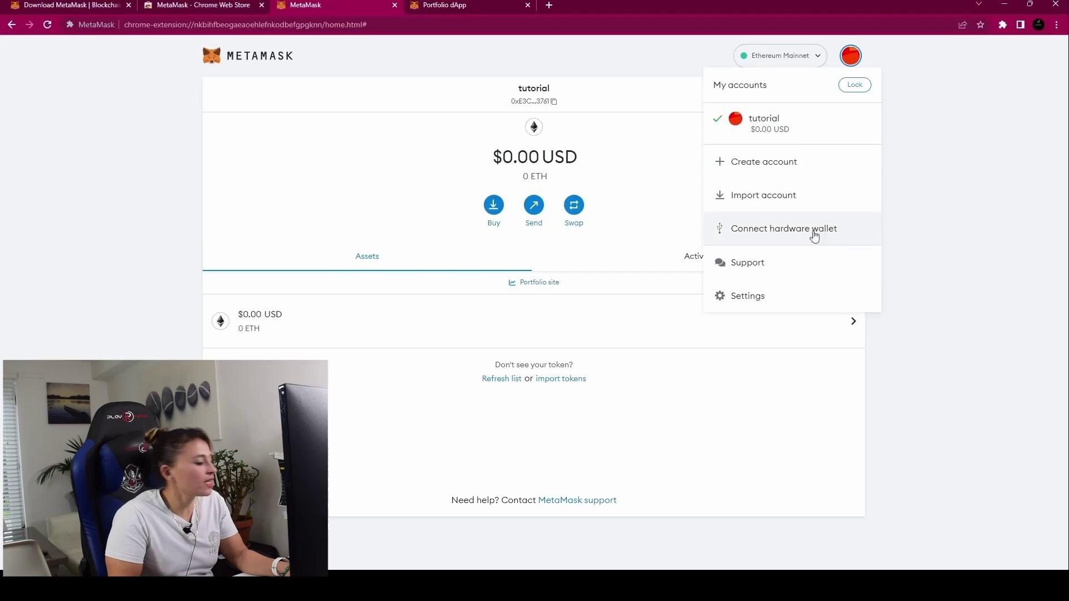
pyautogui.click(746, 295)
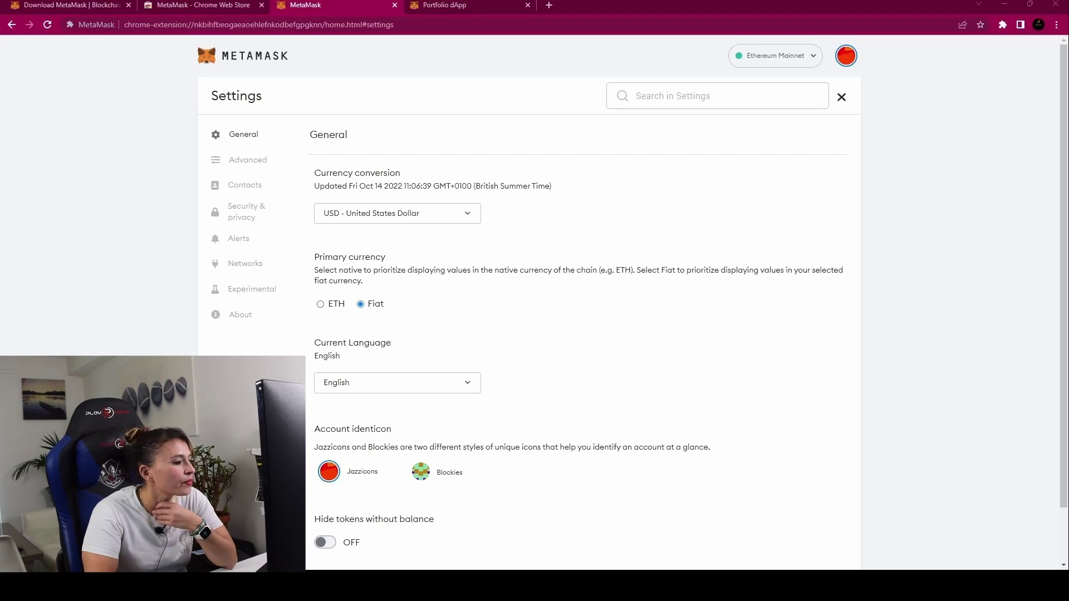
pyautogui.scroll(-2, 529, 307)
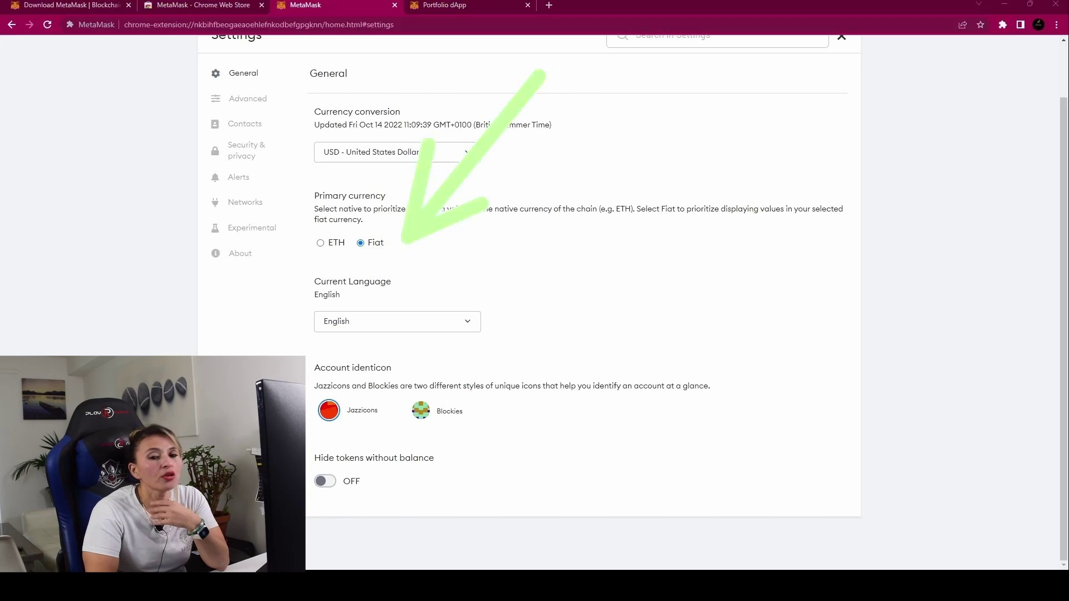
pyautogui.scroll(1, 632, 298)
pyautogui.scroll(1, 530, 307)
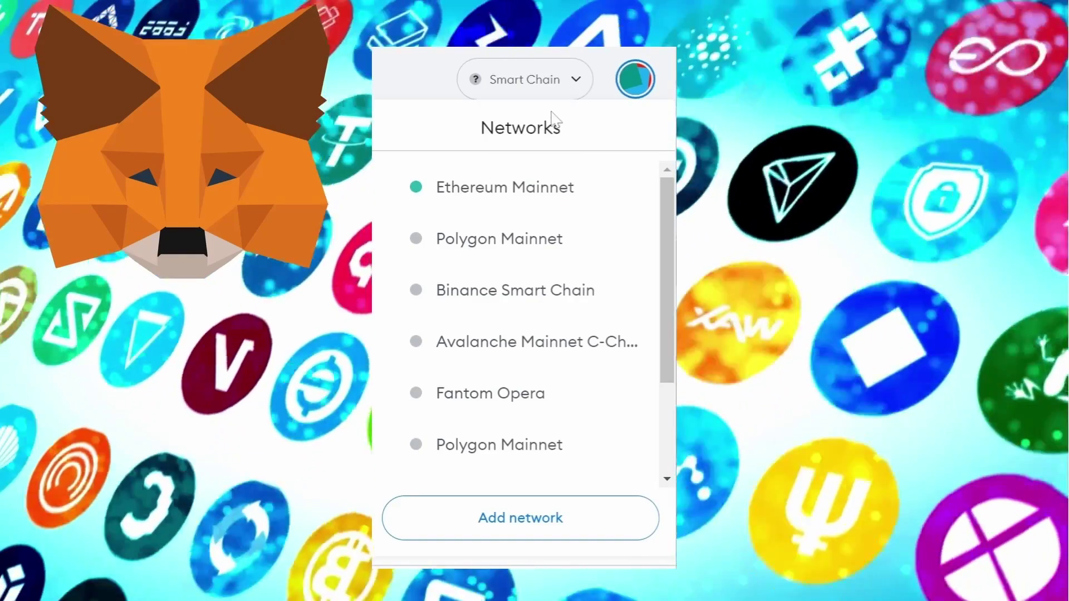
# Look through the wallet's list of selectable networks.
pyautogui.scroll(-3, 664, 207)
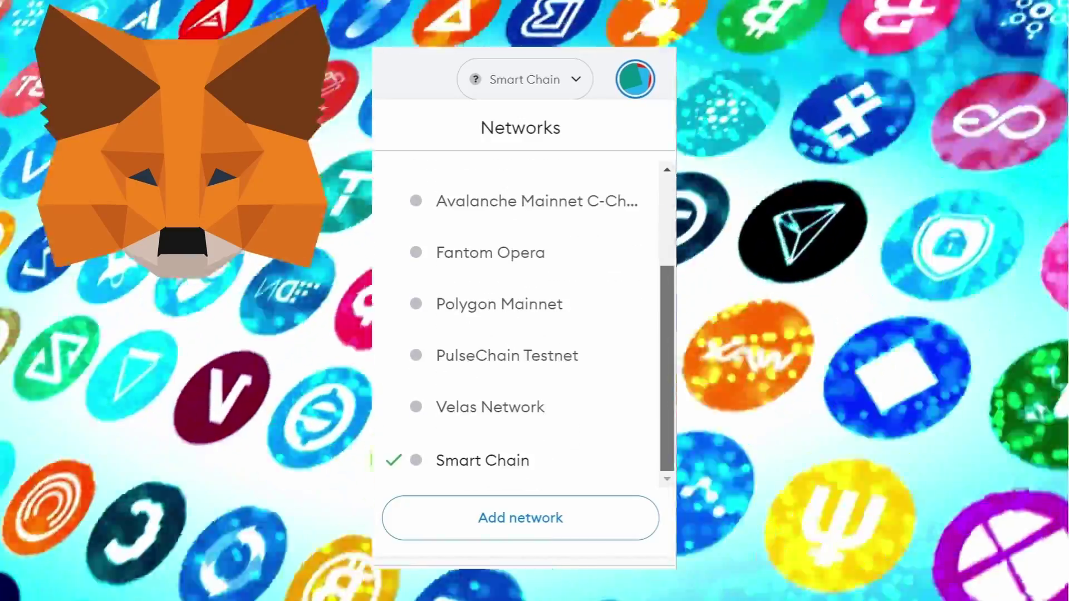
pyautogui.scroll(3, 670, 172)
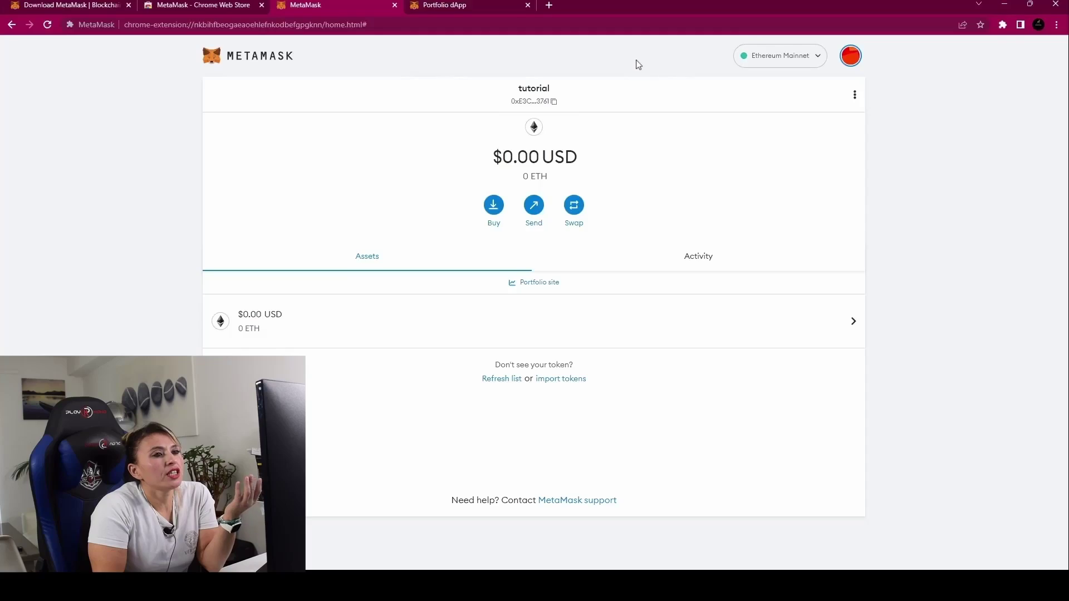
# Open the form for adding a network manually to the wallet.
pyautogui.click(818, 58)
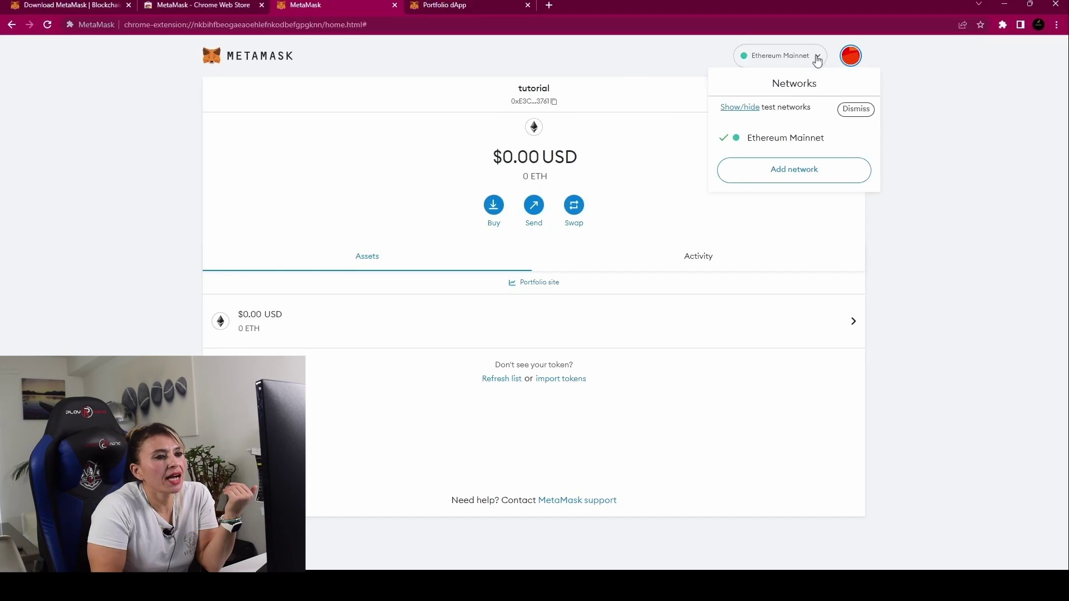
pyautogui.click(808, 176)
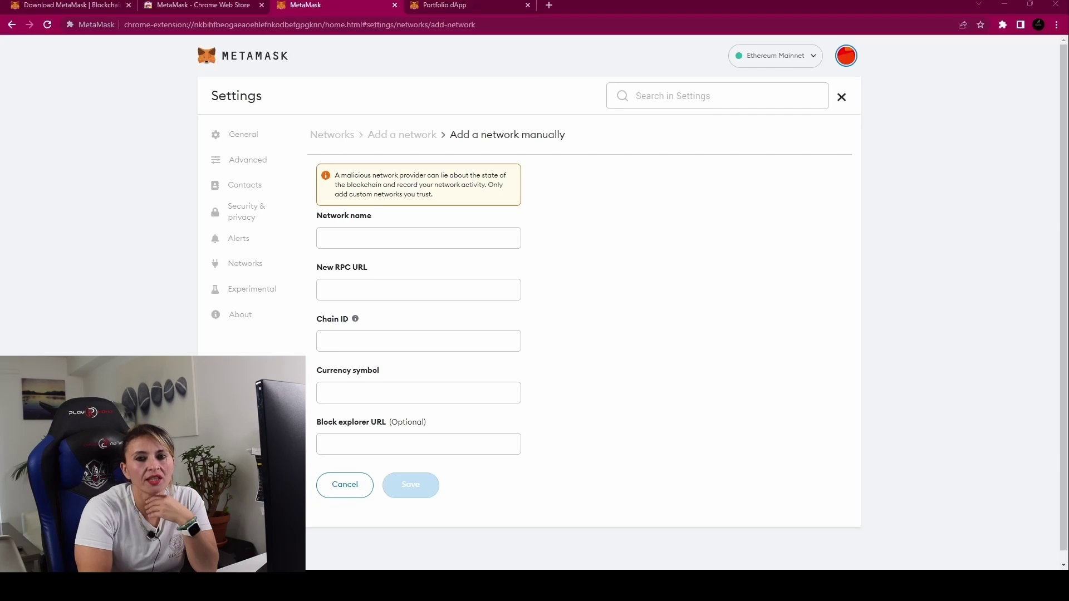
pyautogui.scroll(-1, 550, 298)
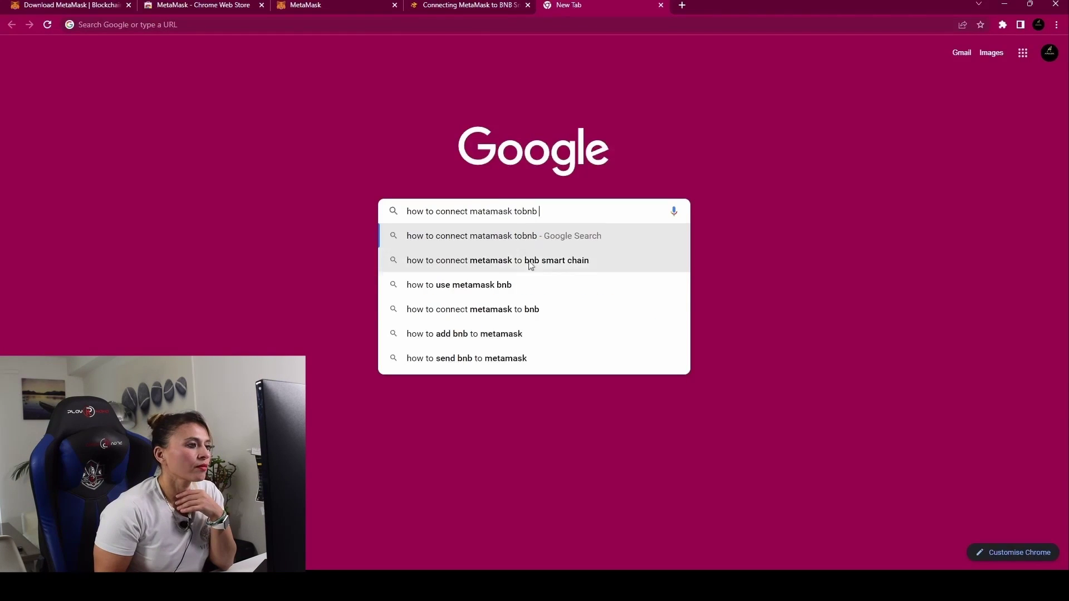
# Search Google for "how to connect metamask to bnb smart chain" and find the mainnet parameters in the Binance Academy article.
pyautogui.click(585, 257)
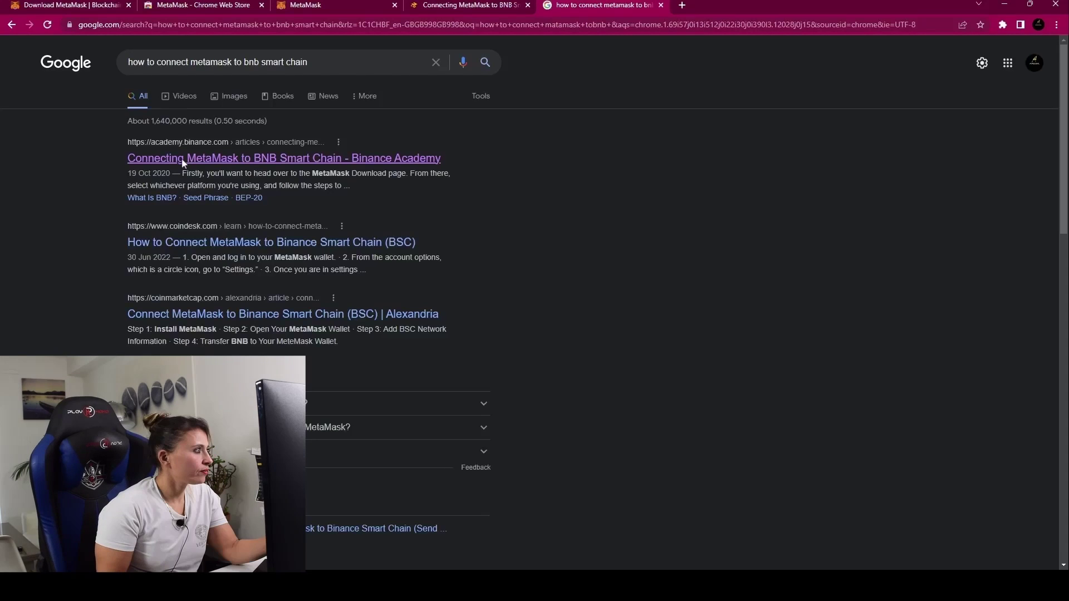
pyautogui.click(187, 162)
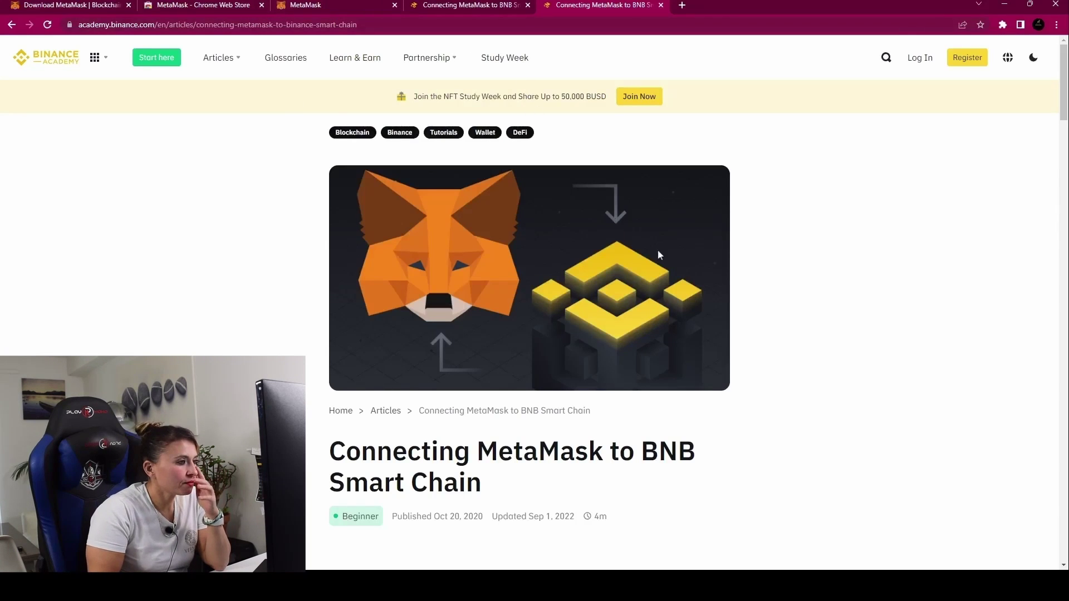
pyautogui.scroll(-7, 623, 256)
pyautogui.scroll(-15, 589, 274)
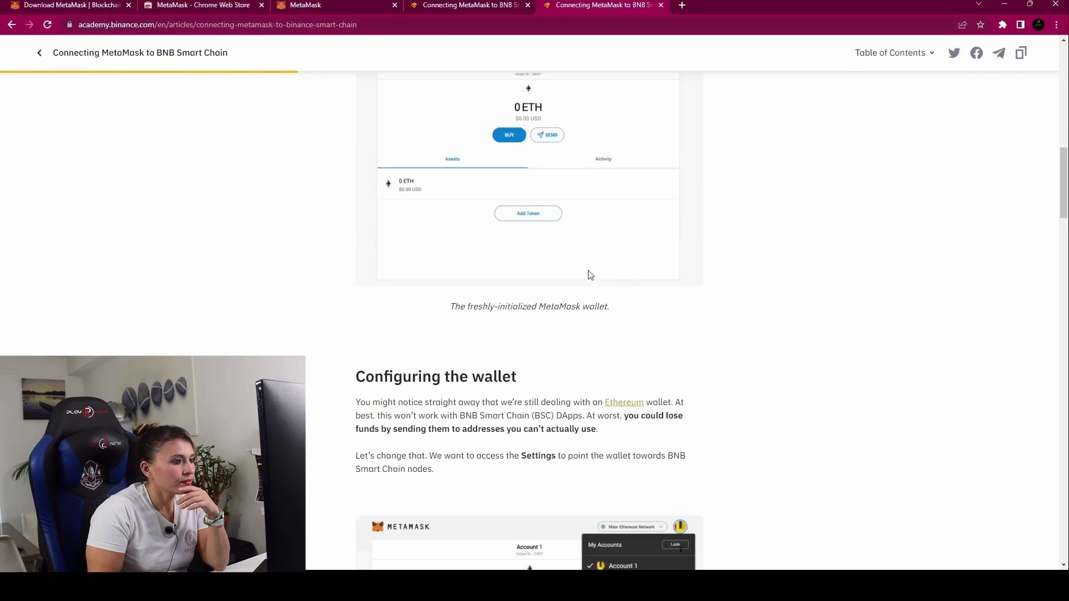
pyautogui.scroll(-12, 589, 275)
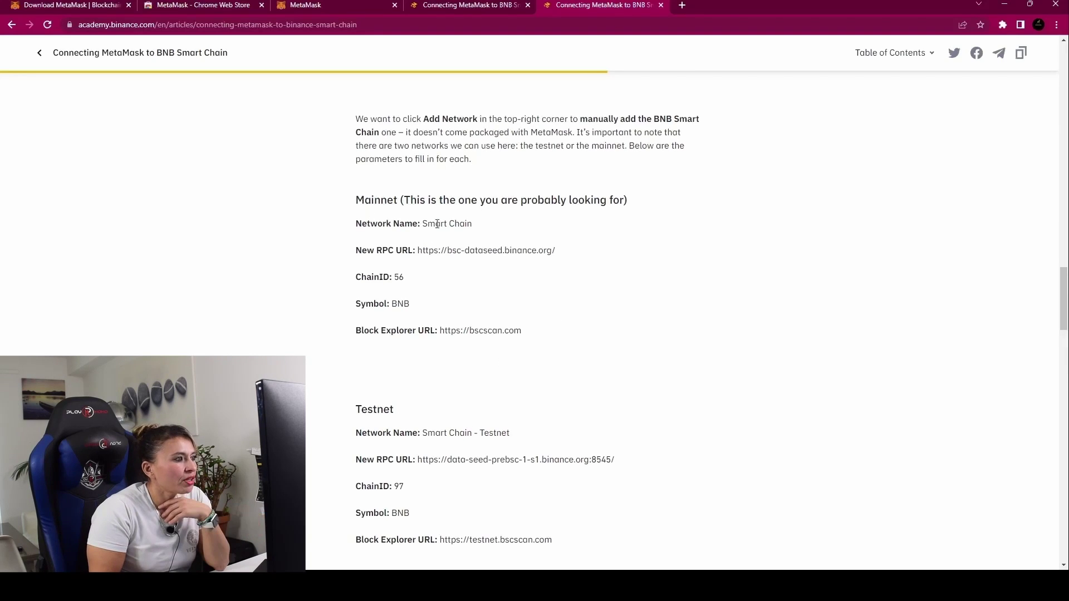
pyautogui.moveTo(423, 224); pyautogui.dragTo(473, 224)
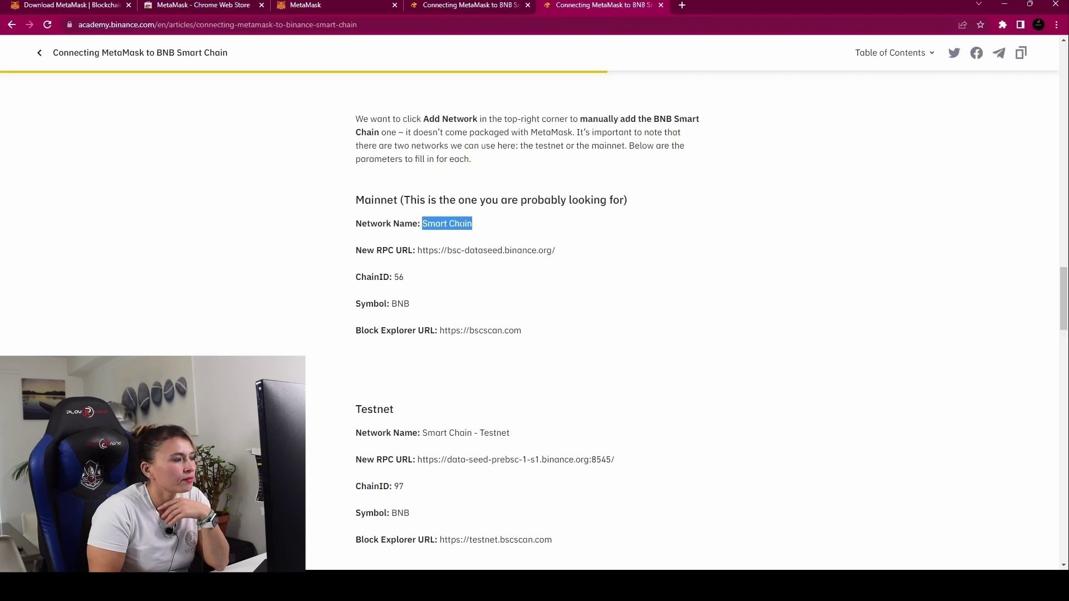
pyautogui.hotkey('ctrl', '3')
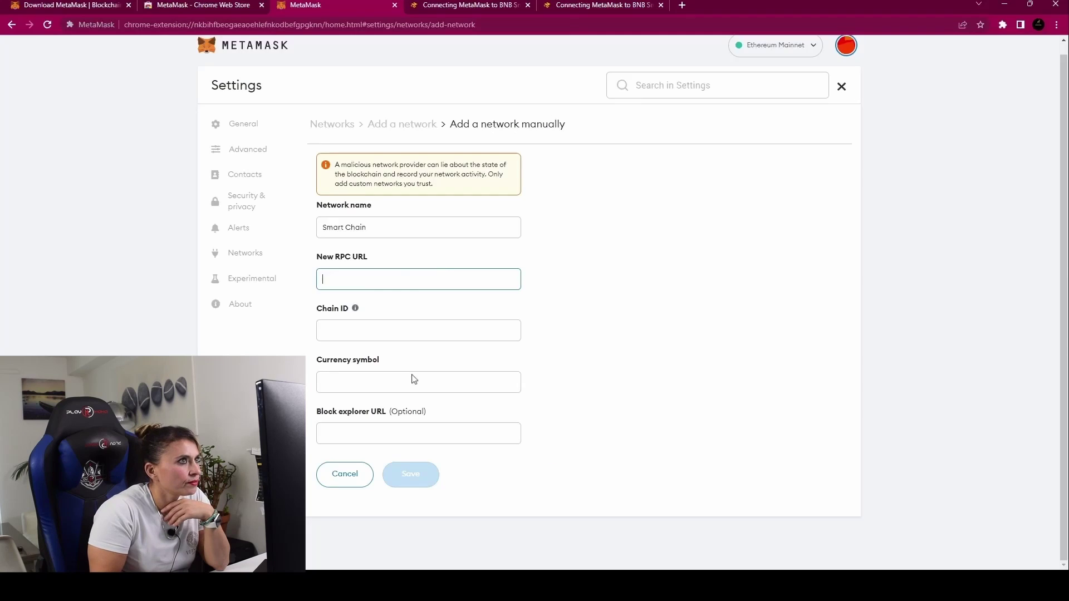
pyautogui.write('https://bsc-dataseed.binance.org/')
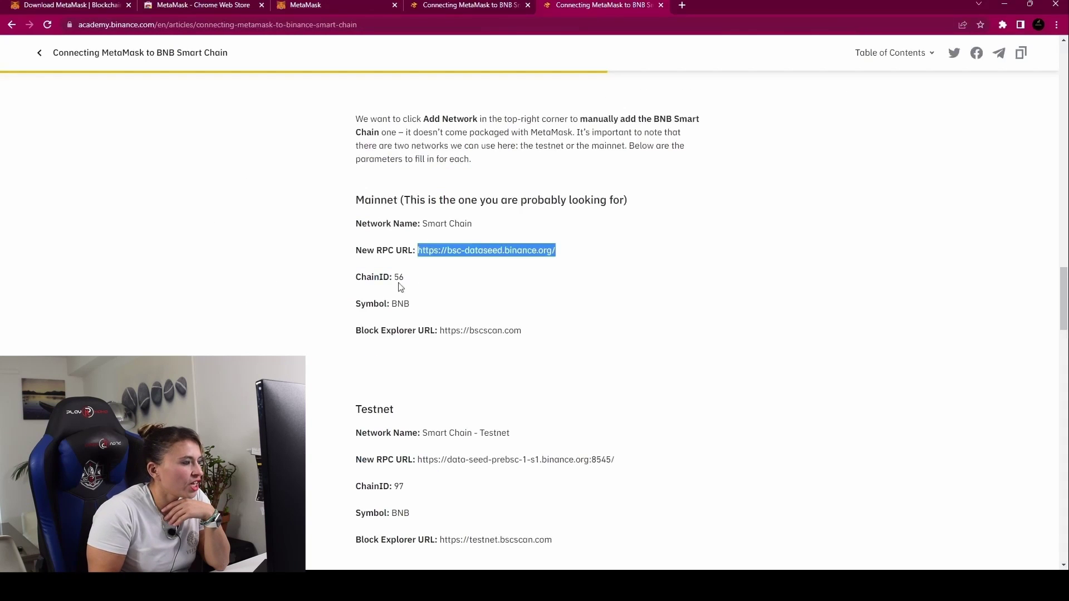
pyautogui.click(361, 6)
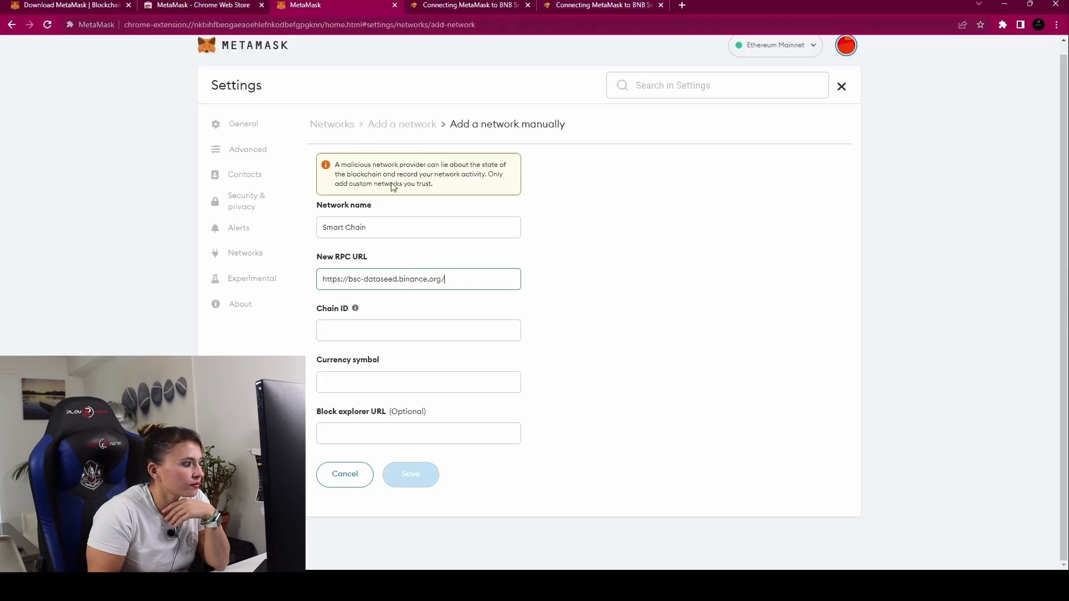
# Set the chain ID to 56 and the currency symbol to BNB, then save the network and dismiss the network switch notice.
pyautogui.click(409, 382)
pyautogui.write('BNB')
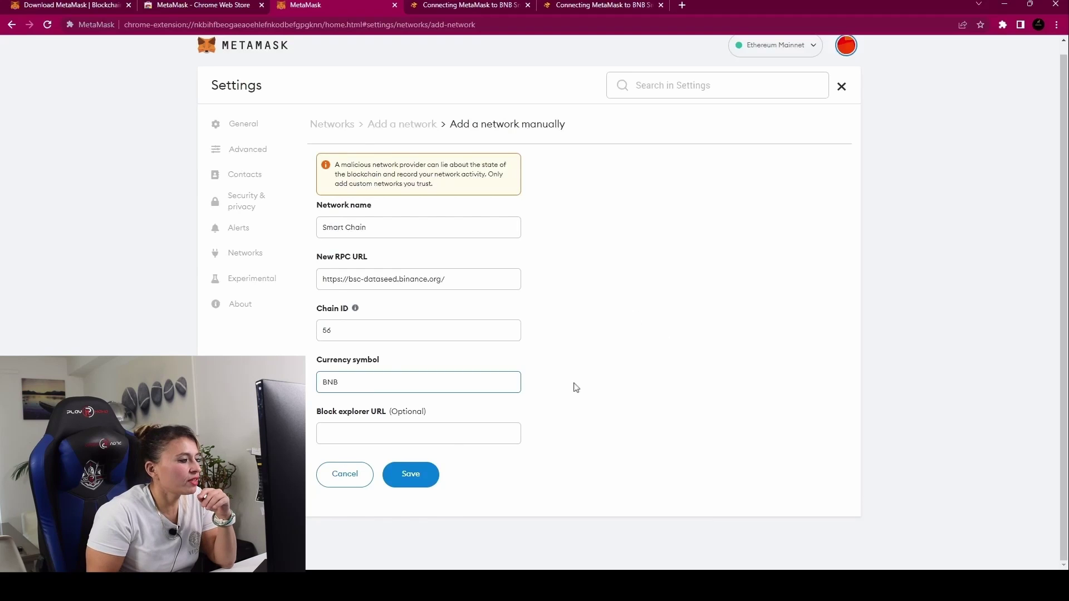
pyautogui.click(495, 429)
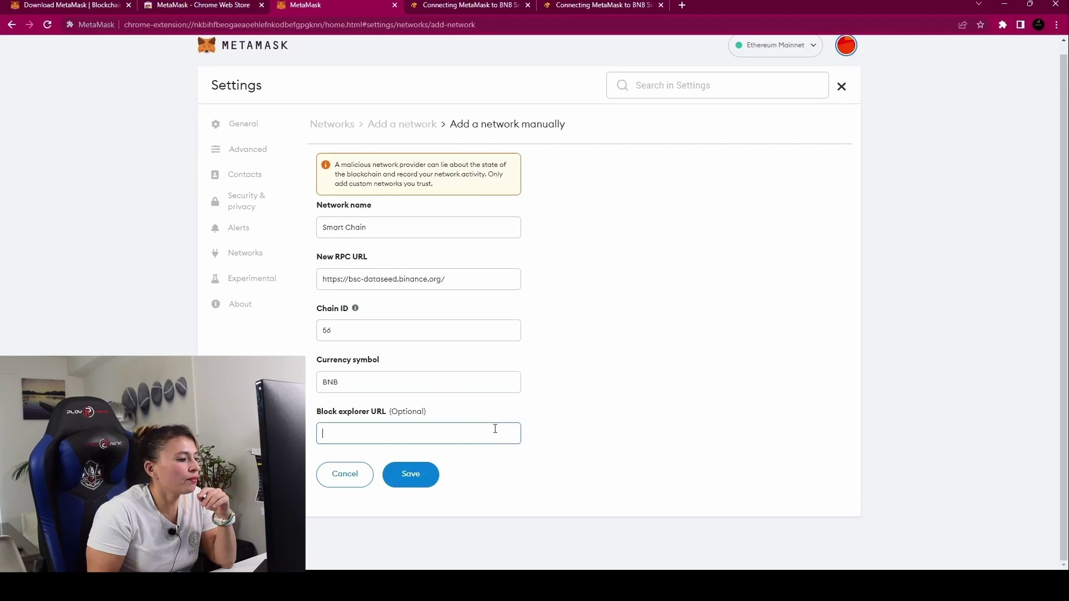
pyautogui.click(420, 475)
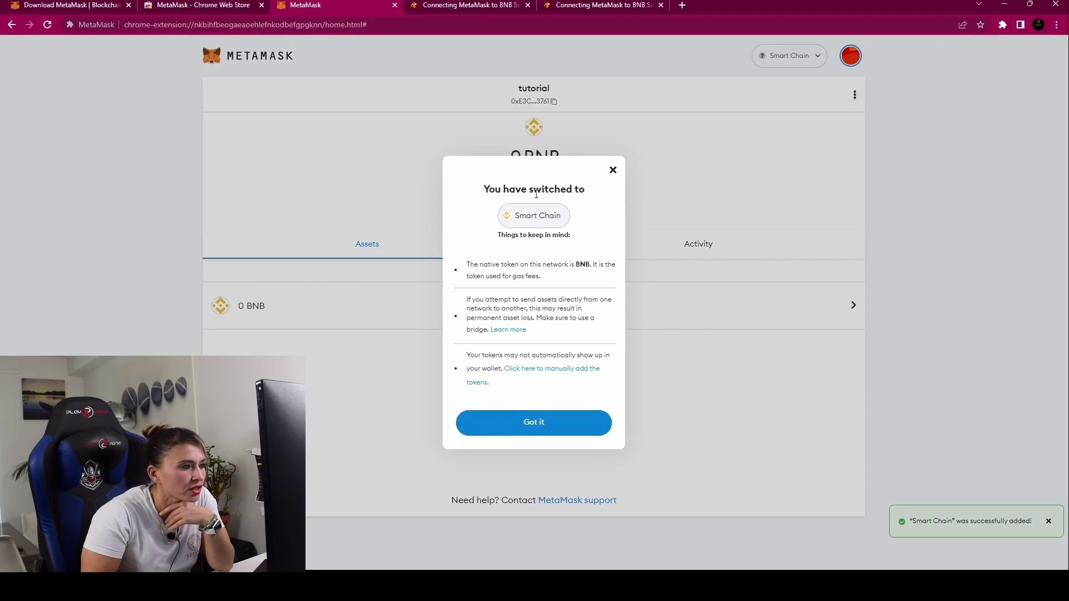
pyautogui.click(563, 428)
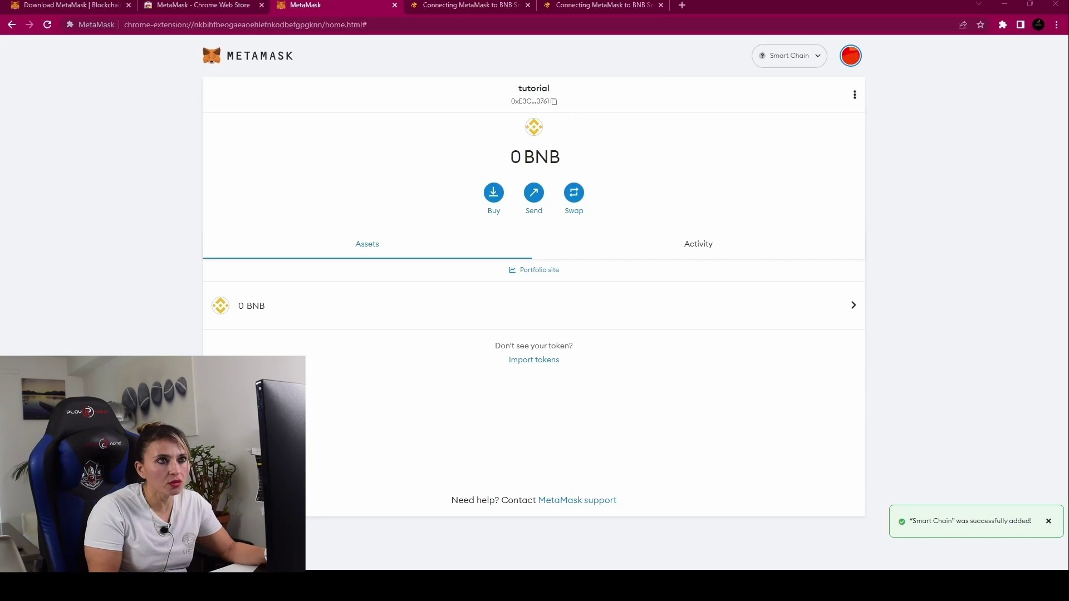
# Switch the wallet to Ethereum Mainnet and back to Smart Chain.
pyautogui.click(817, 57)
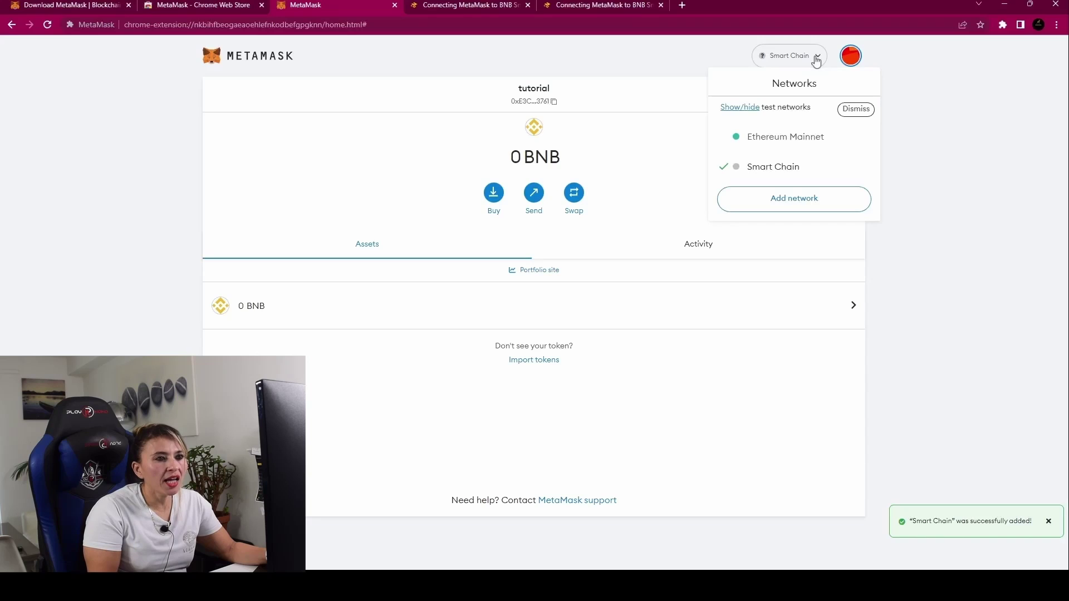
pyautogui.click(765, 139)
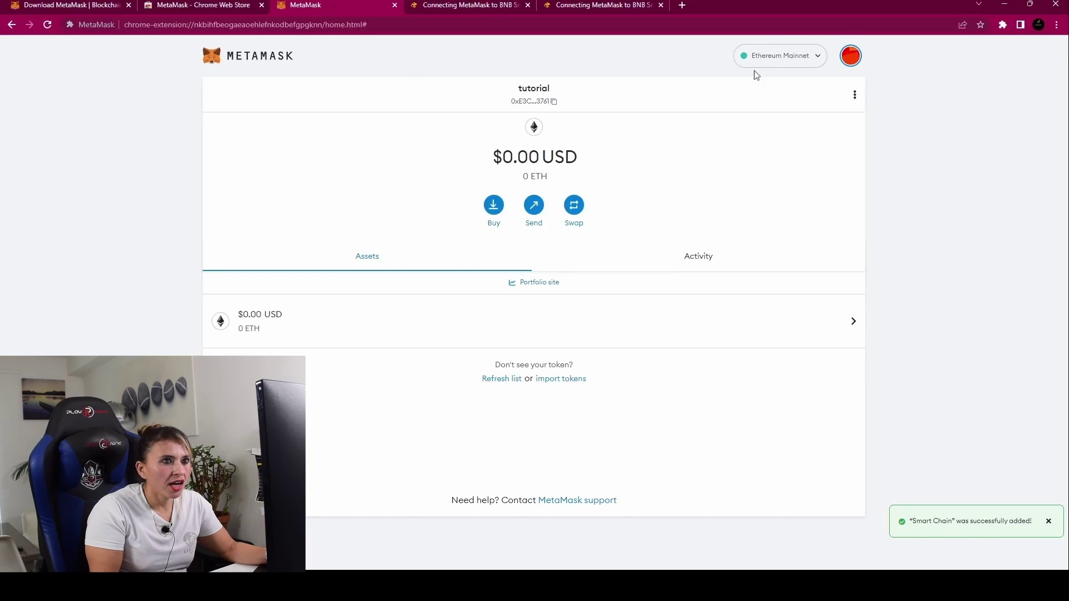
pyautogui.click(808, 61)
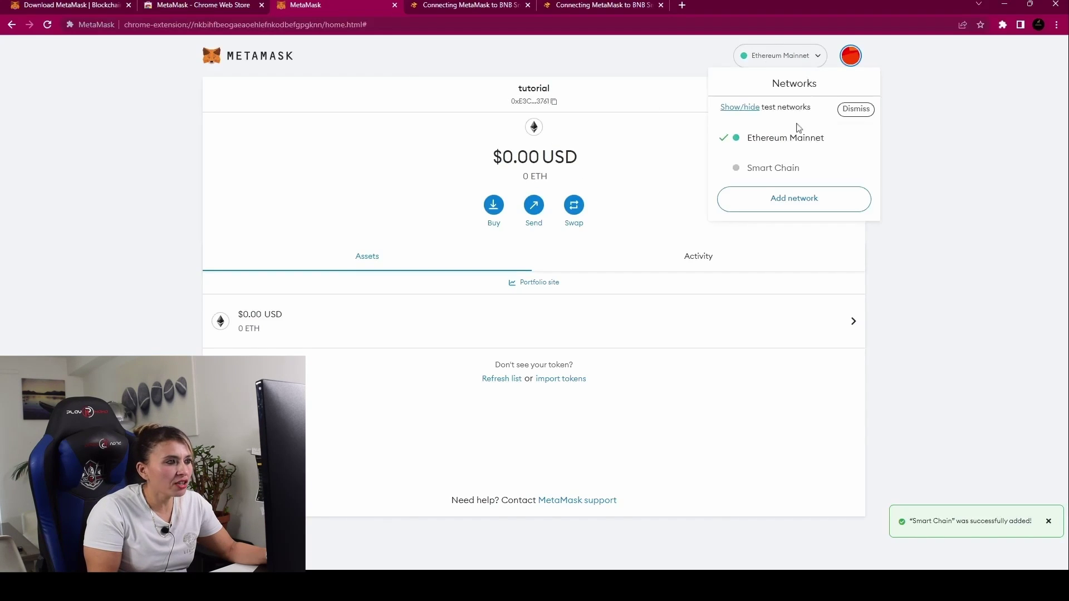
pyautogui.click(795, 169)
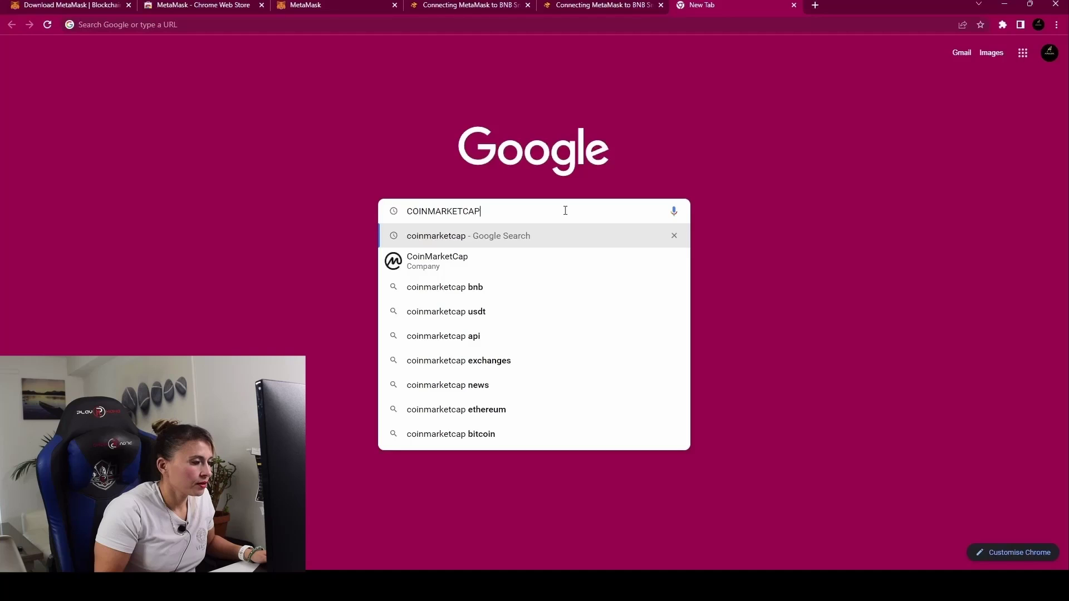
# Open CoinMarketCap through a Google search, search it for "busd" and open the Binance USD page.
pyautogui.click(439, 268)
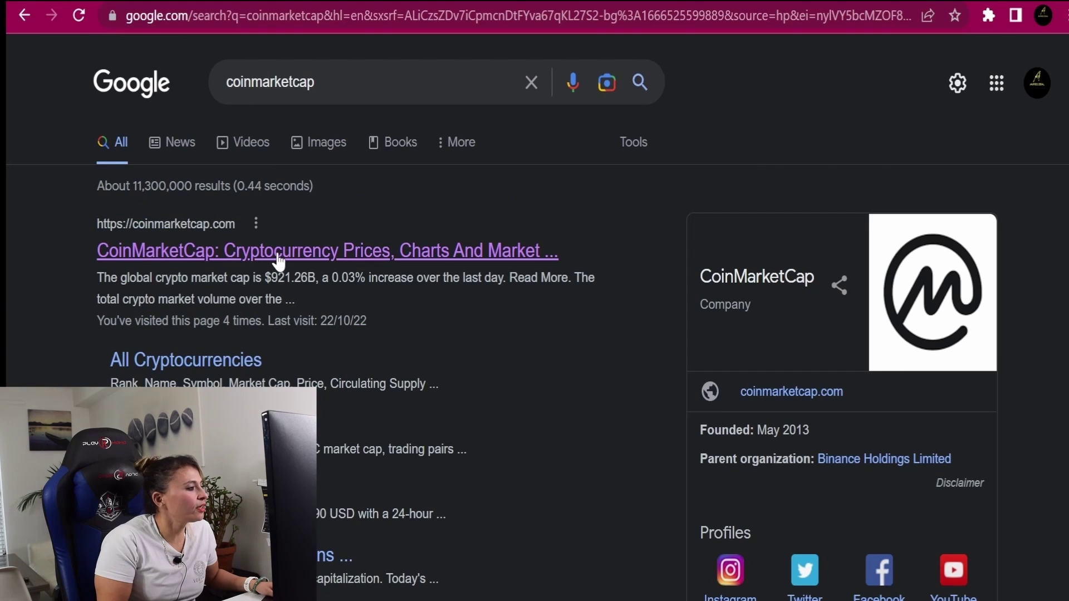
pyautogui.click(278, 256)
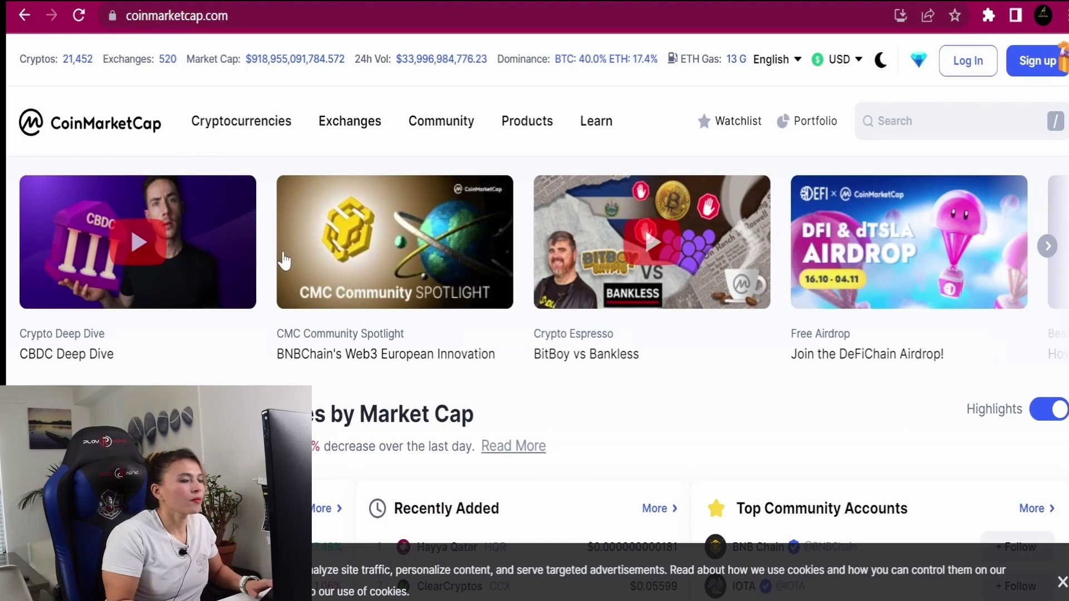
pyautogui.click(906, 130)
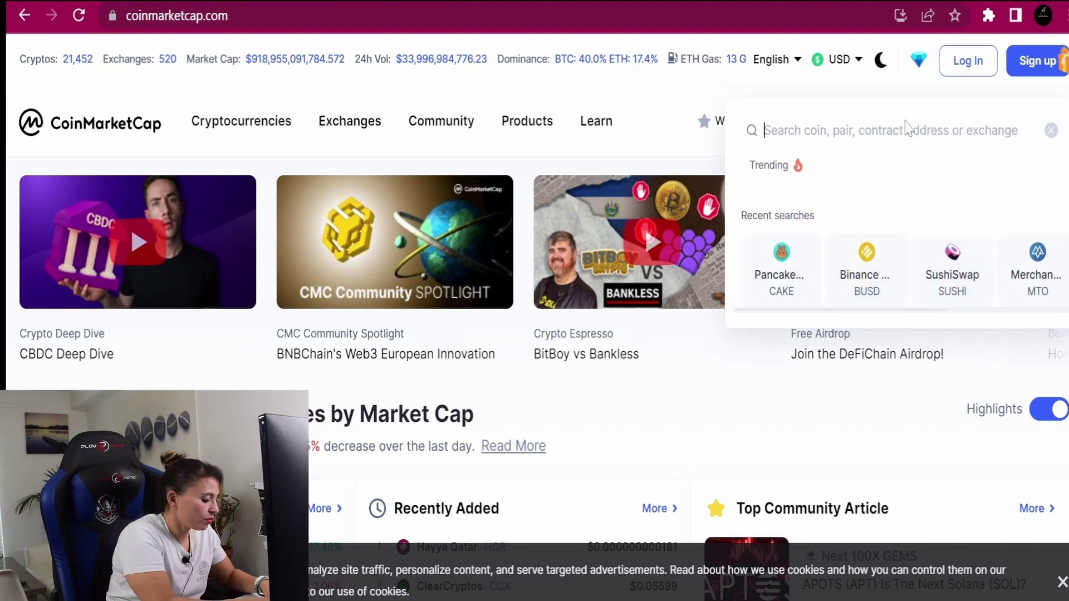
pyautogui.write('busd')
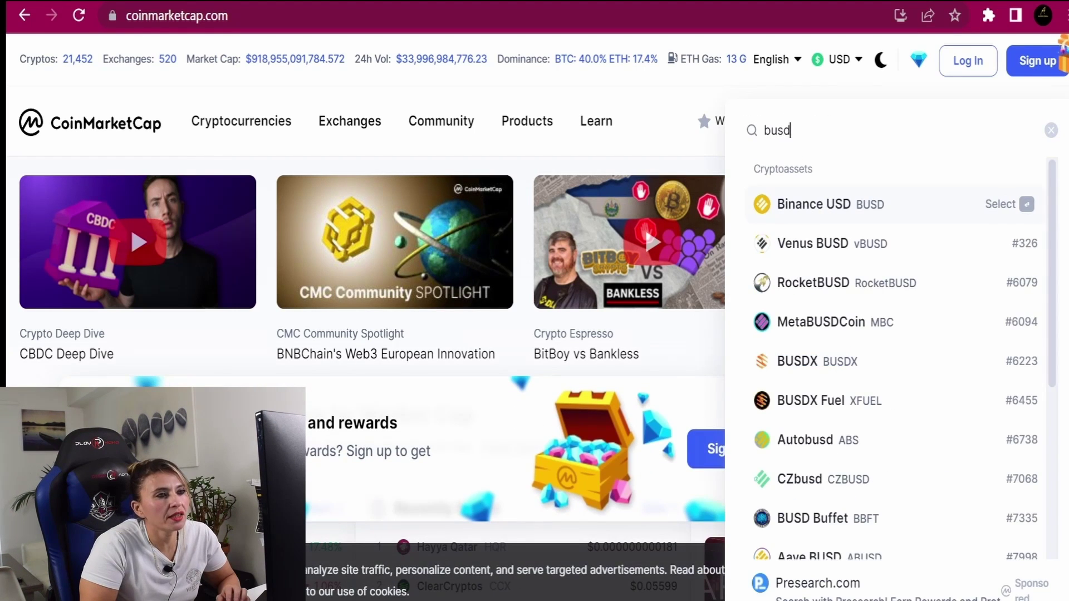
pyautogui.click(878, 209)
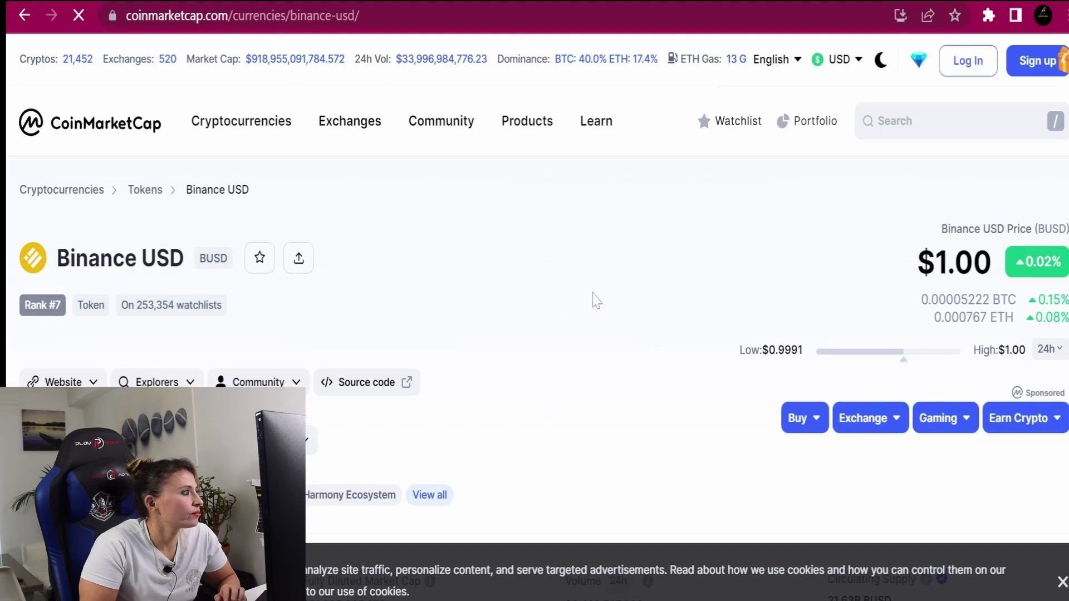
# Expand the list of Binance USD contracts and copy the BNB Smart Chain (BEP20) contract address.
pyautogui.scroll(-4, 496, 374)
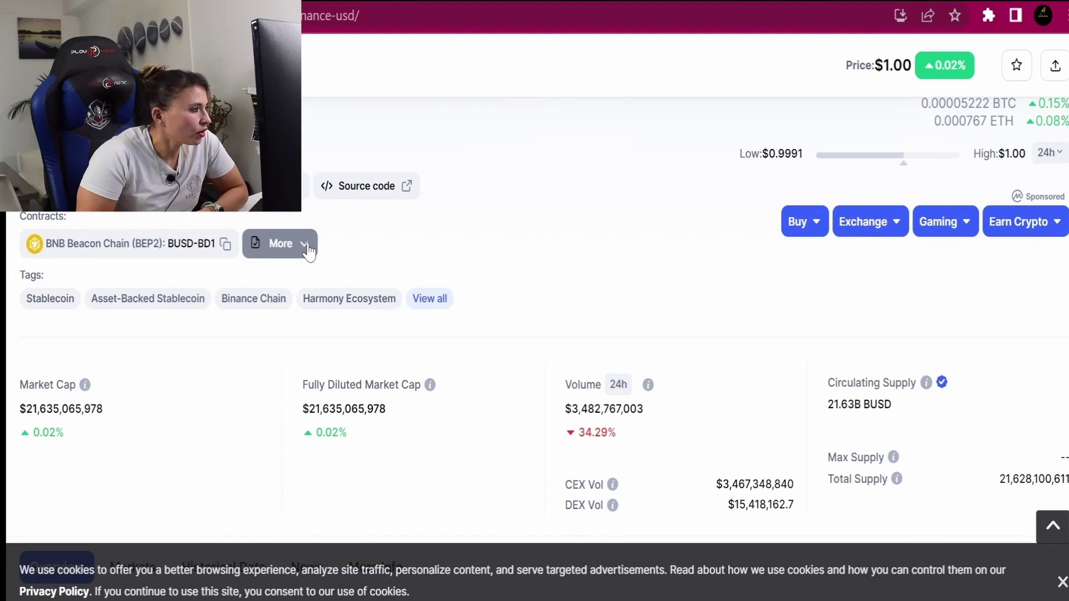
pyautogui.click(307, 251)
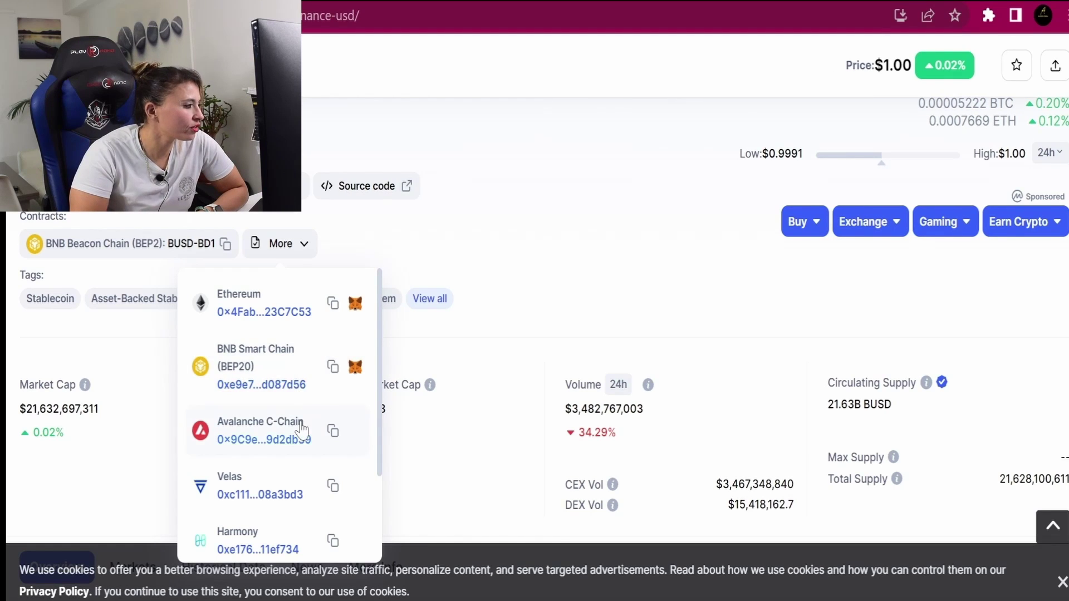
pyautogui.scroll(-2, 304, 432)
pyautogui.scroll(-3, 298, 406)
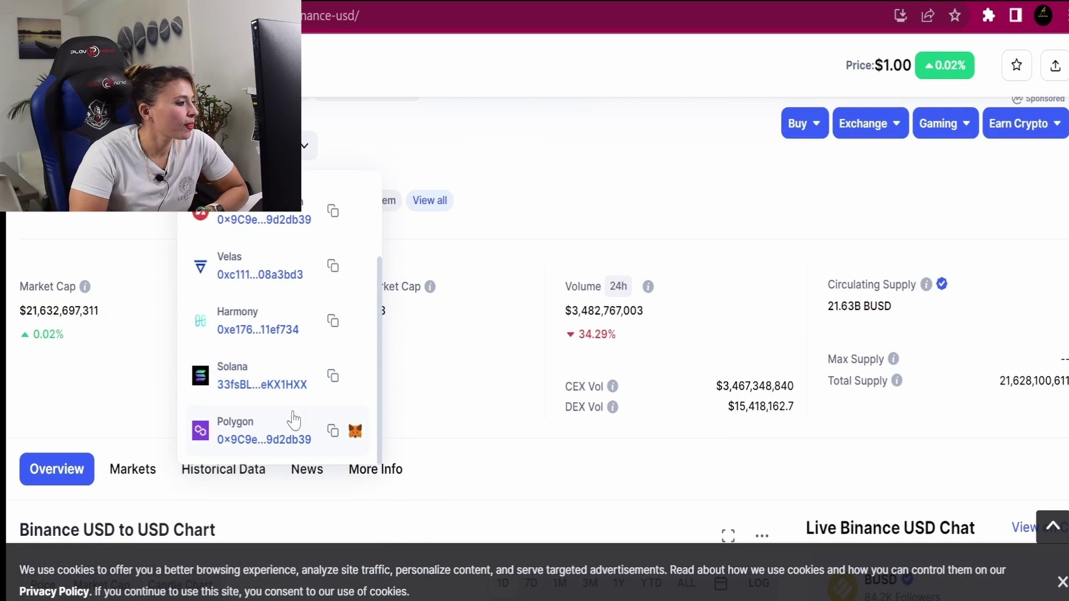
pyautogui.scroll(5, 293, 409)
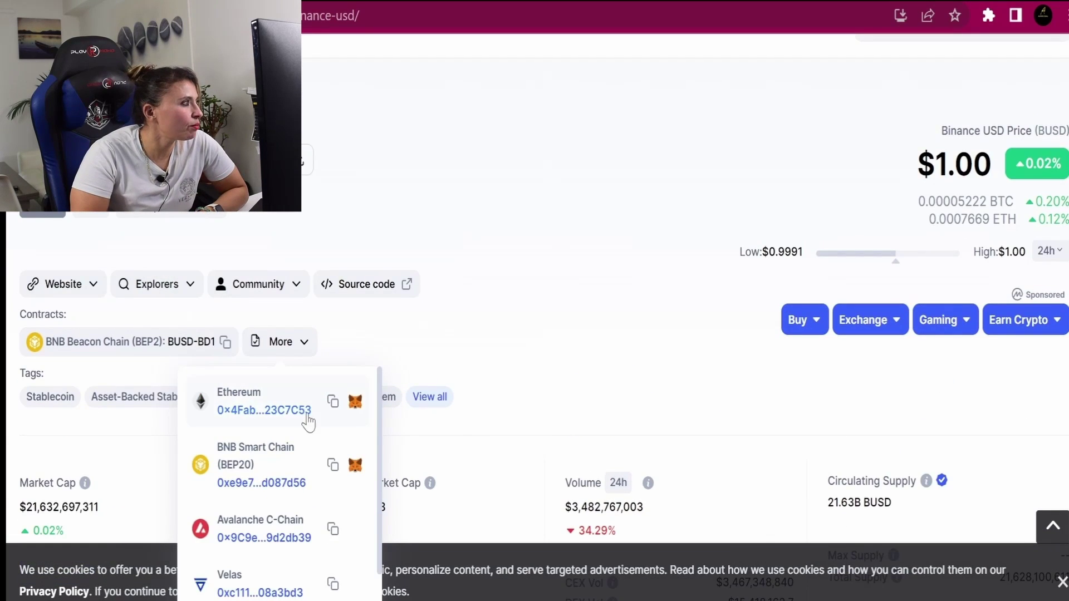
pyautogui.scroll(-1, 311, 430)
pyautogui.scroll(-1, 312, 432)
pyautogui.scroll(2, 312, 440)
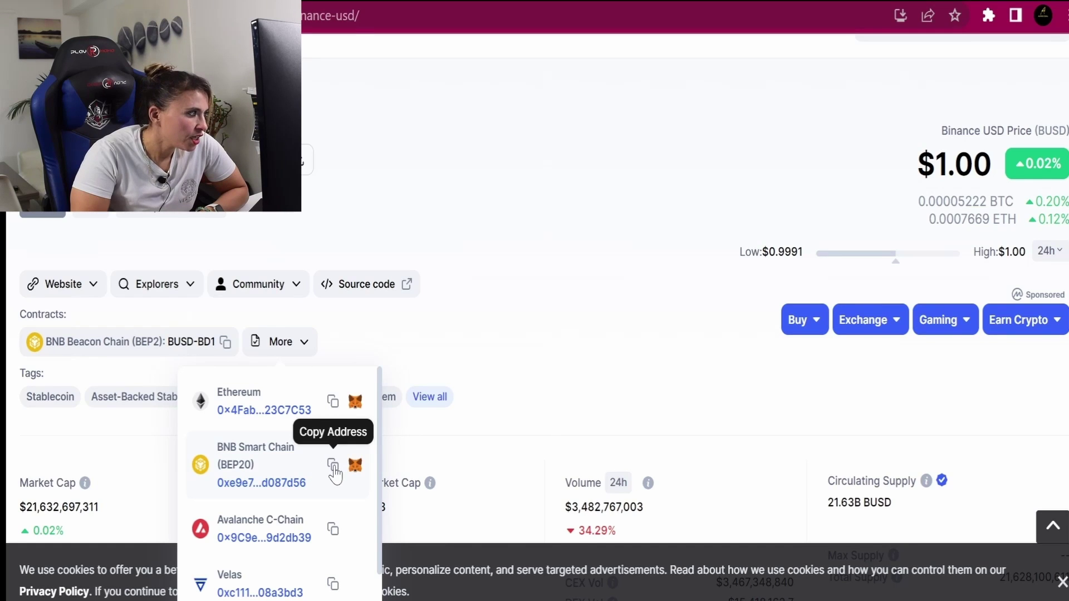
pyautogui.click(333, 466)
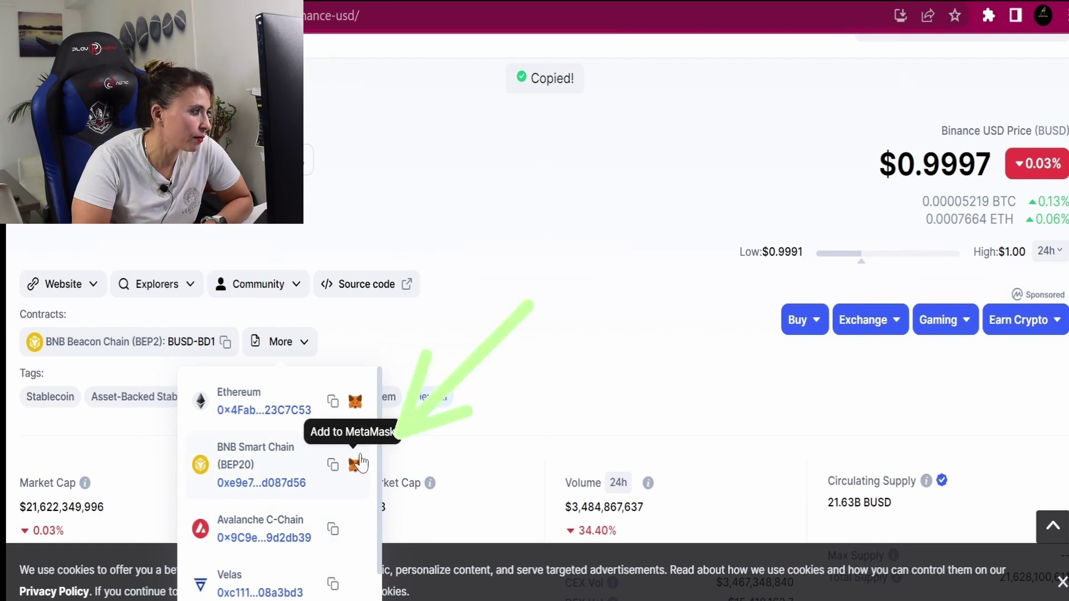
pyautogui.click(343, 465)
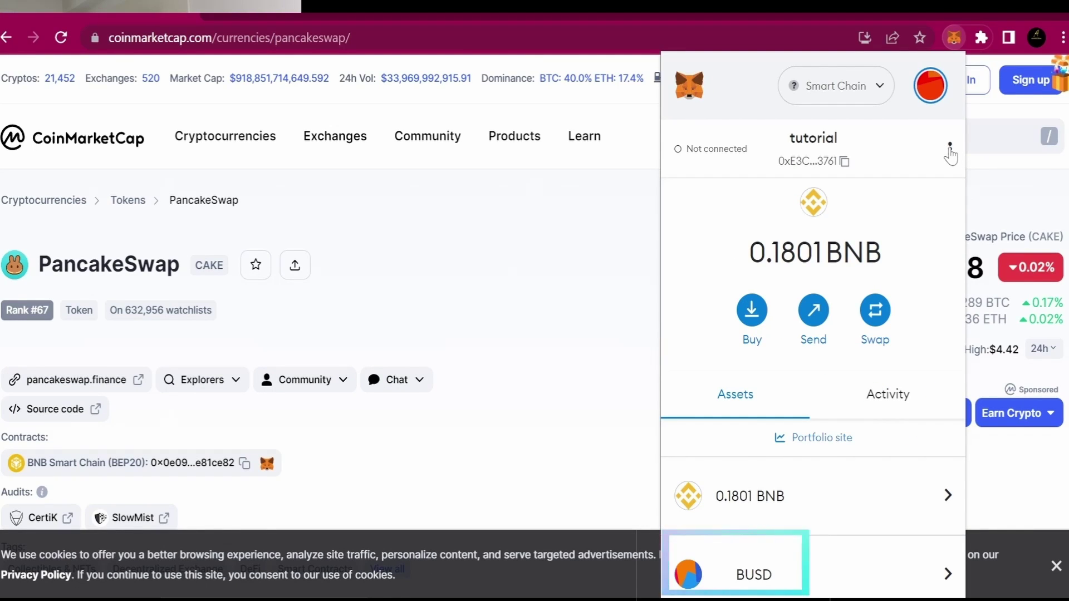
# Copy the BNB Smart Chain (BEP20) contract address from CoinMarketCap's PancakeSwap (CAKE) page and open the MetaMask extension.
pyautogui.click(948, 150)
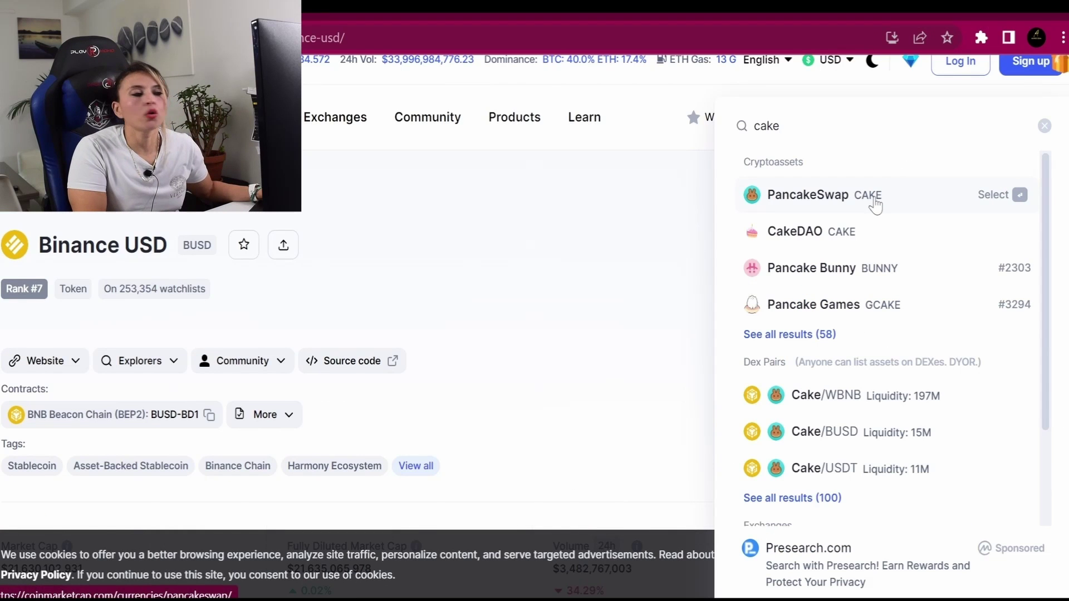
pyautogui.click(847, 193)
pyautogui.moveTo(419, 392)
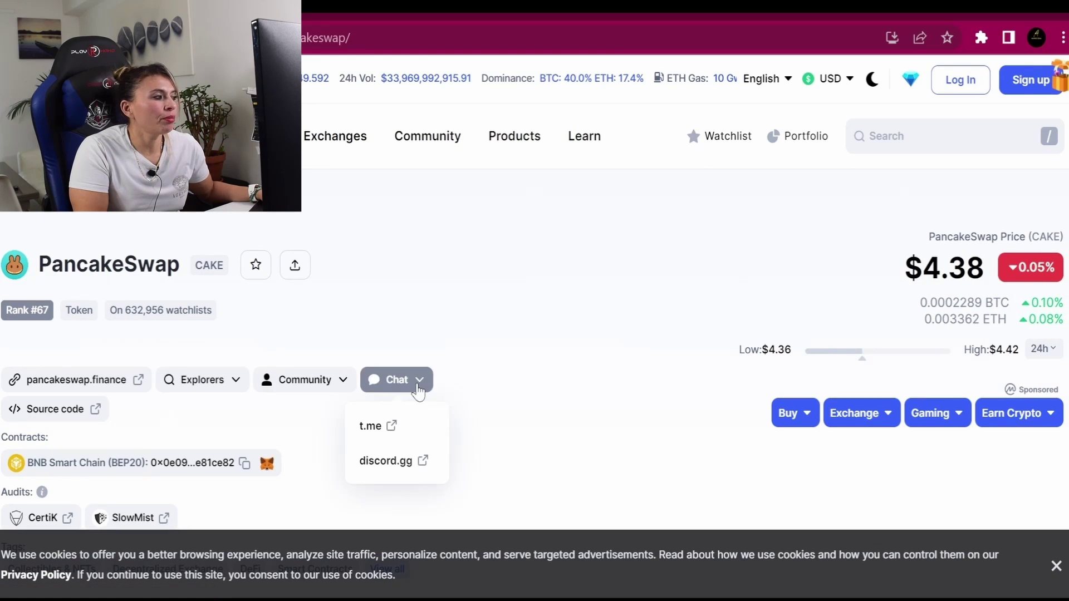
pyautogui.click(245, 464)
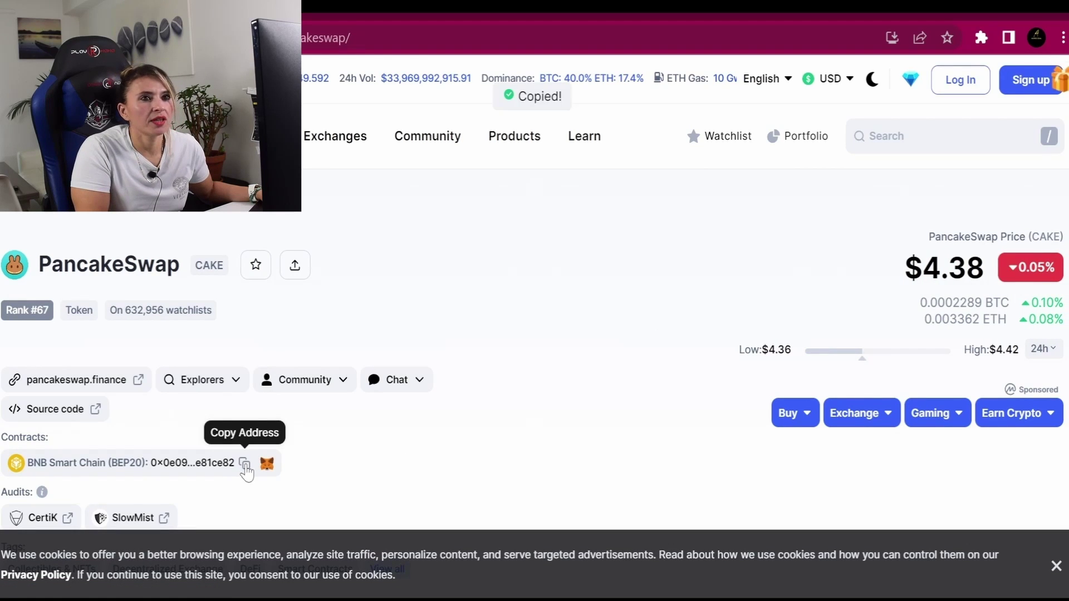
pyautogui.click(981, 37)
pyautogui.click(869, 176)
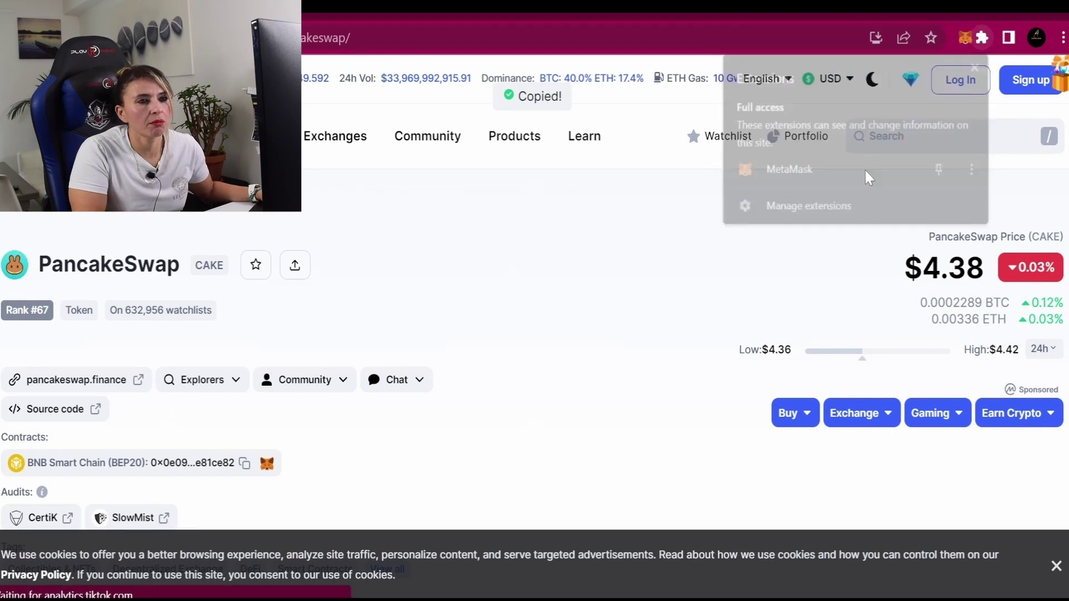
# Import a custom token into the Smart Chain wallet using the copied CAKE contract address.
pyautogui.scroll(-2, 807, 432)
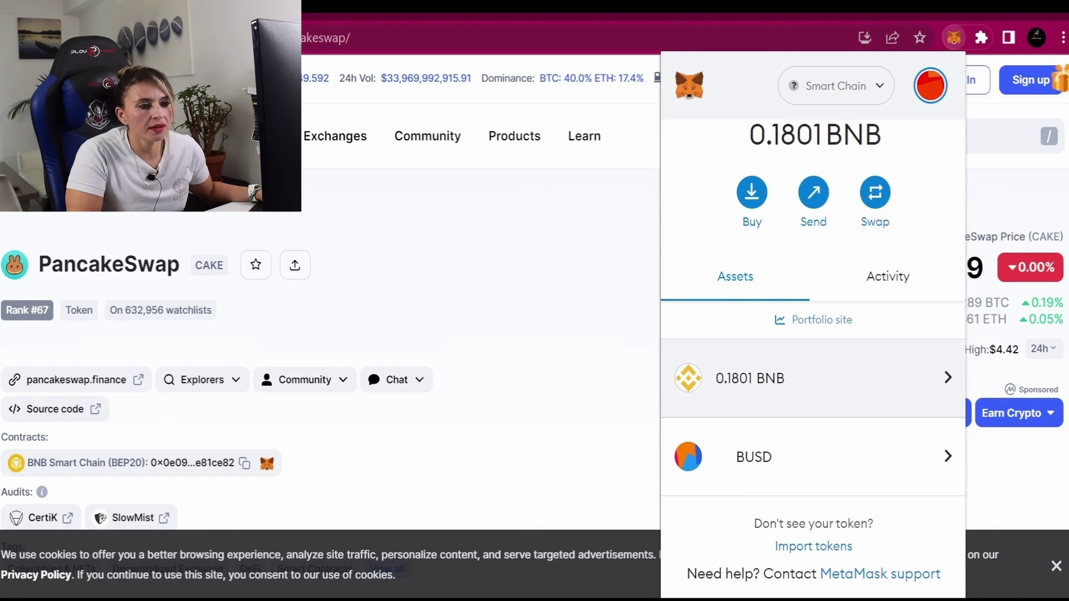
pyautogui.click(823, 548)
pyautogui.rightClick(763, 389)
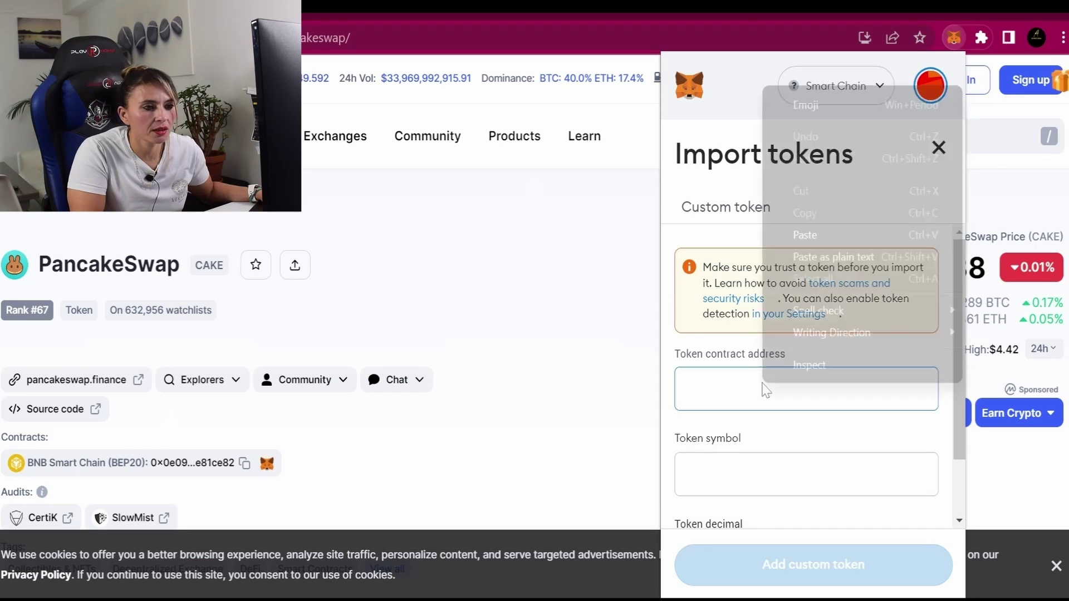
pyautogui.click(837, 235)
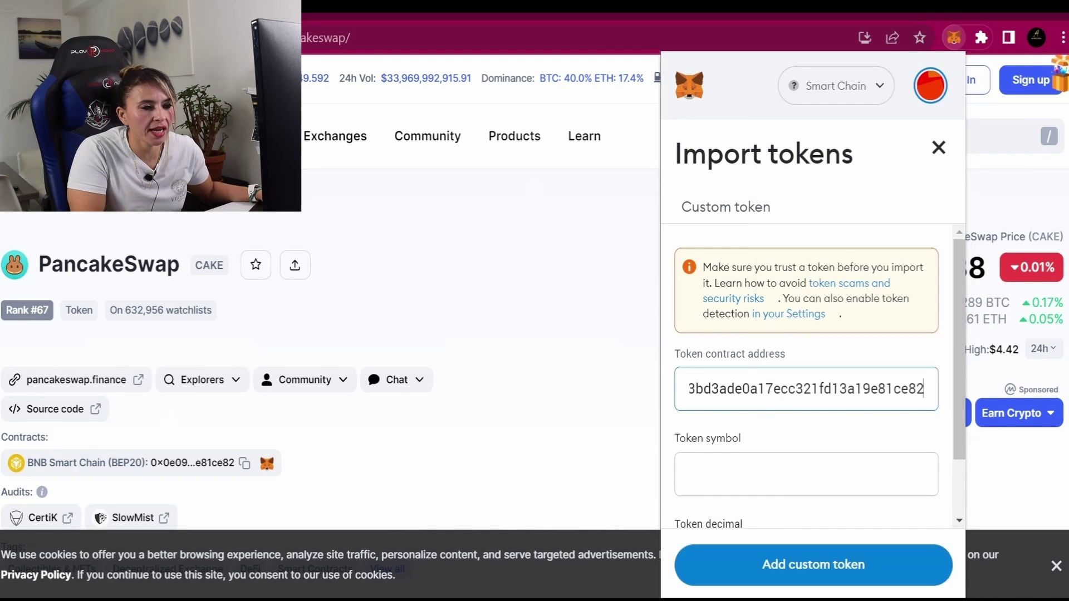
pyautogui.click(825, 565)
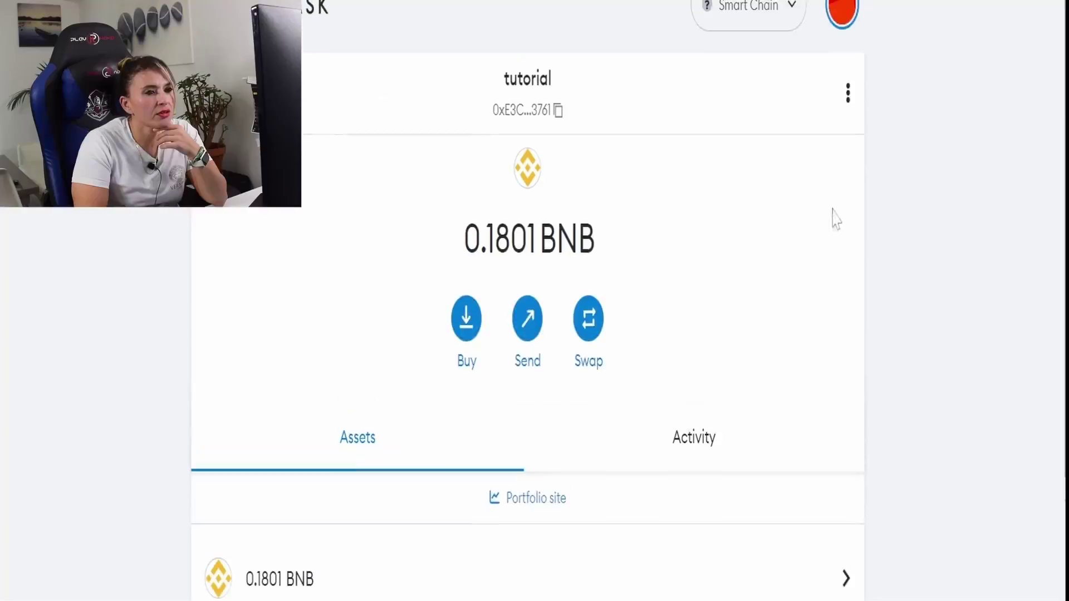
# Switch the wallet's network to Ethereum Mainnet.
pyautogui.click(849, 95)
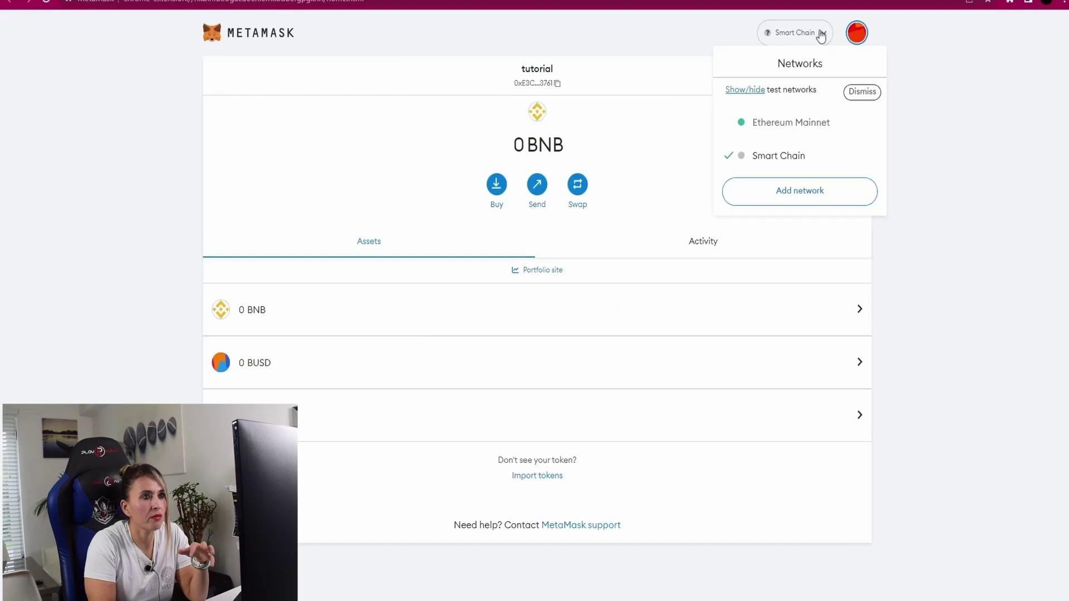
pyautogui.click(801, 123)
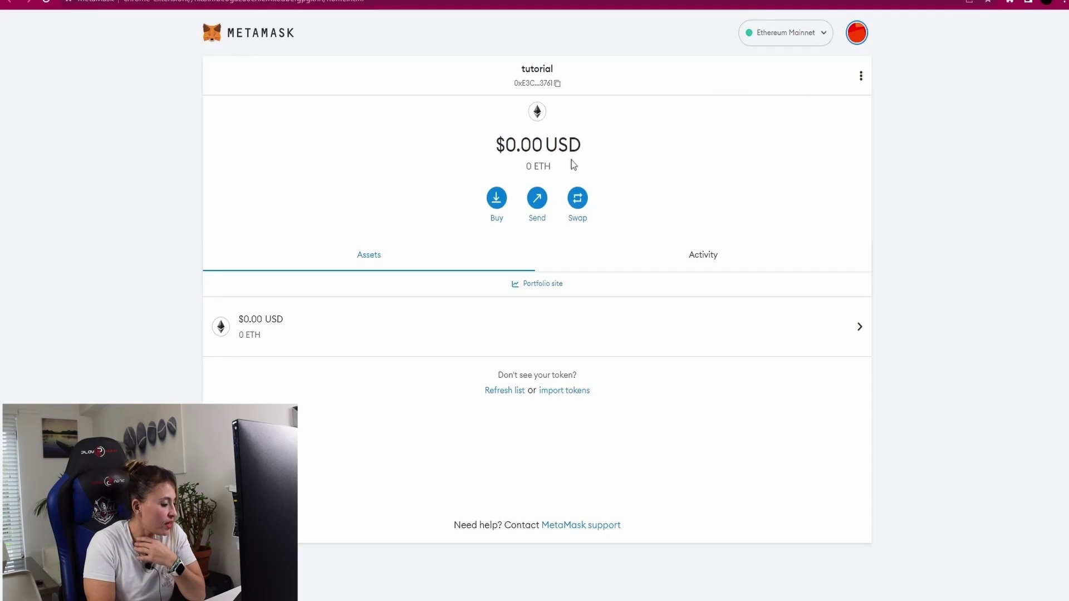
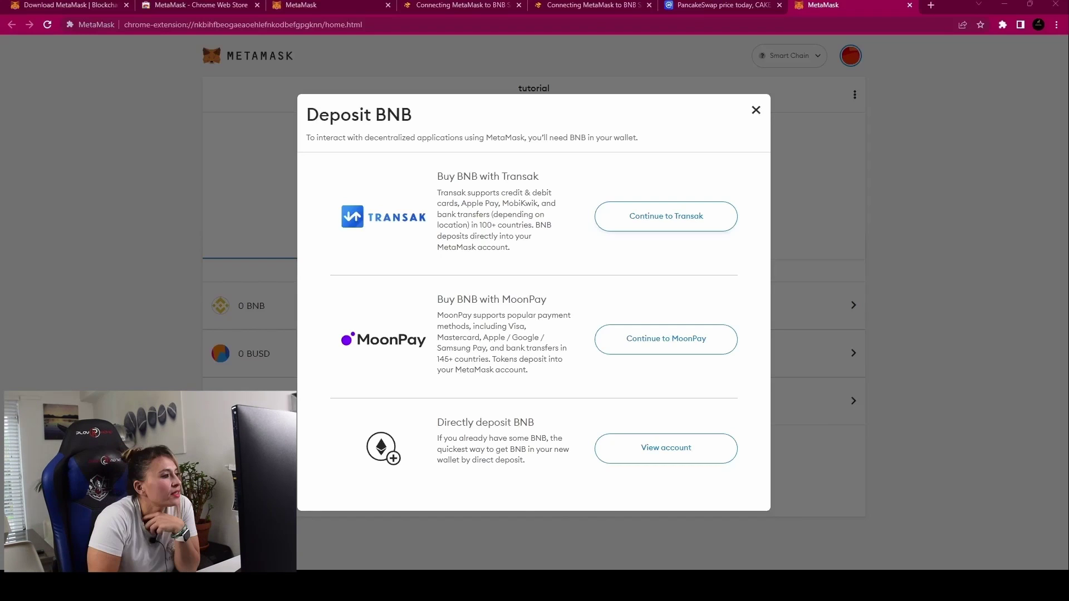
# Continue to Transak from the BNB deposit options and set the amount to pay to 100 GBP.
pyautogui.click(666, 216)
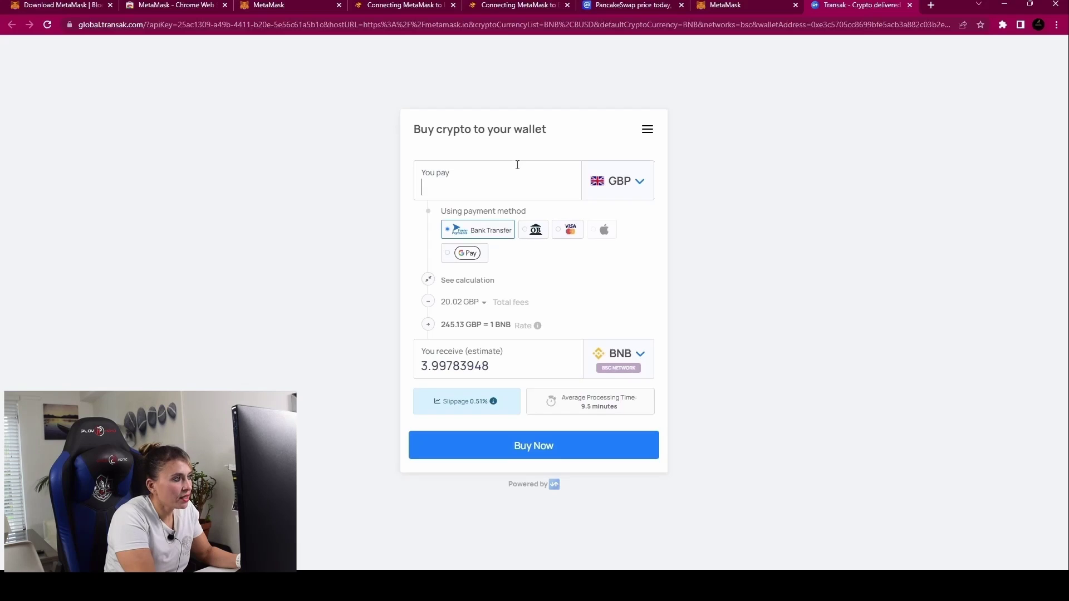
pyautogui.write('10')
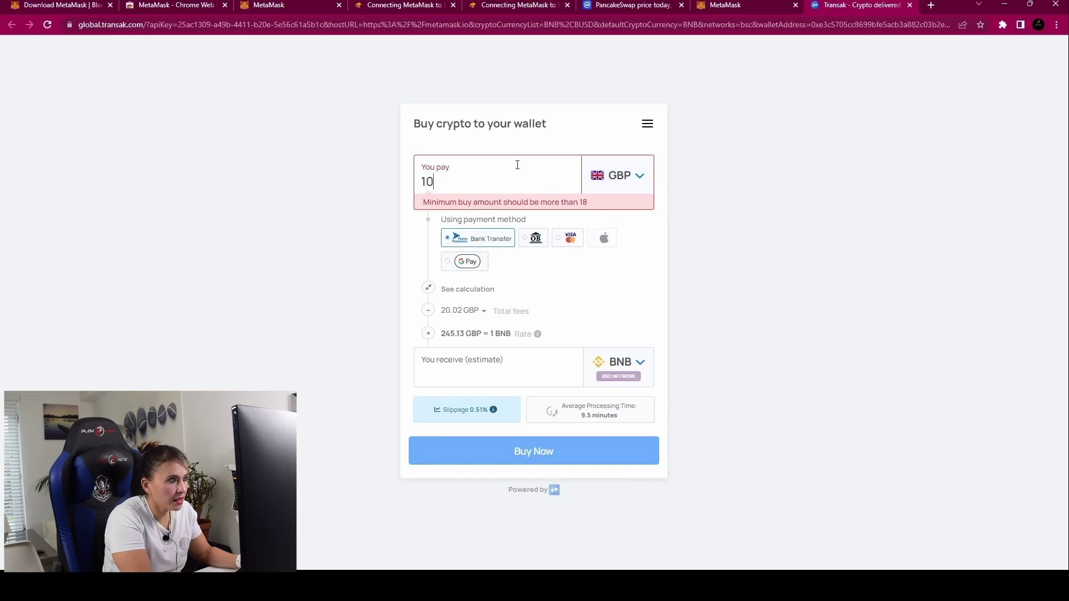
pyautogui.press('BackSpace')
pyautogui.press('BackSpace')
pyautogui.write('100')
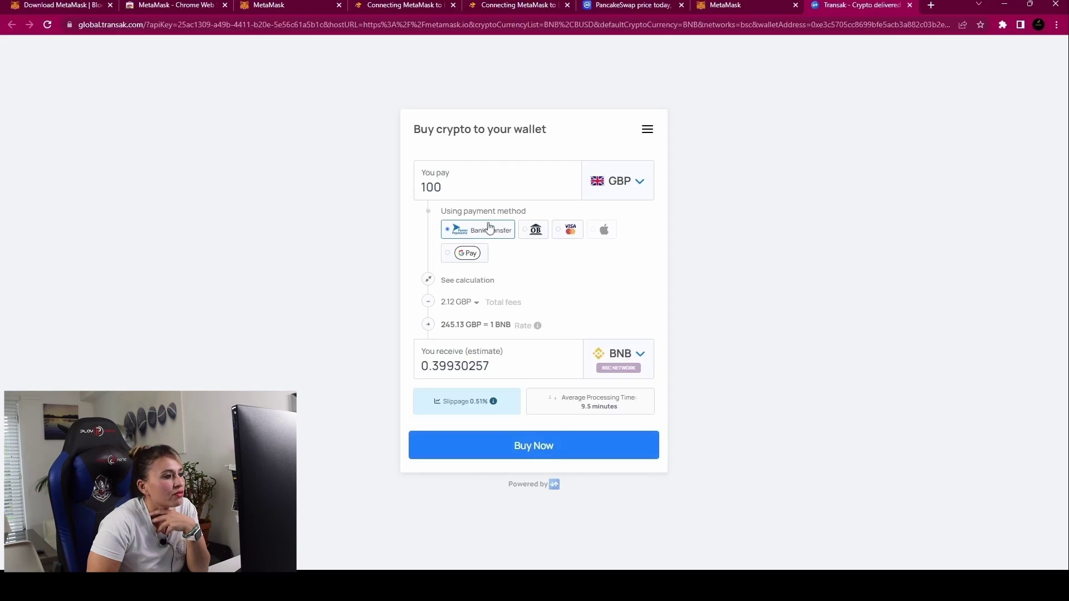
# Compare the fees for card payment and bank transfer on Transak, ending with Card Payment selected.
pyautogui.click(562, 233)
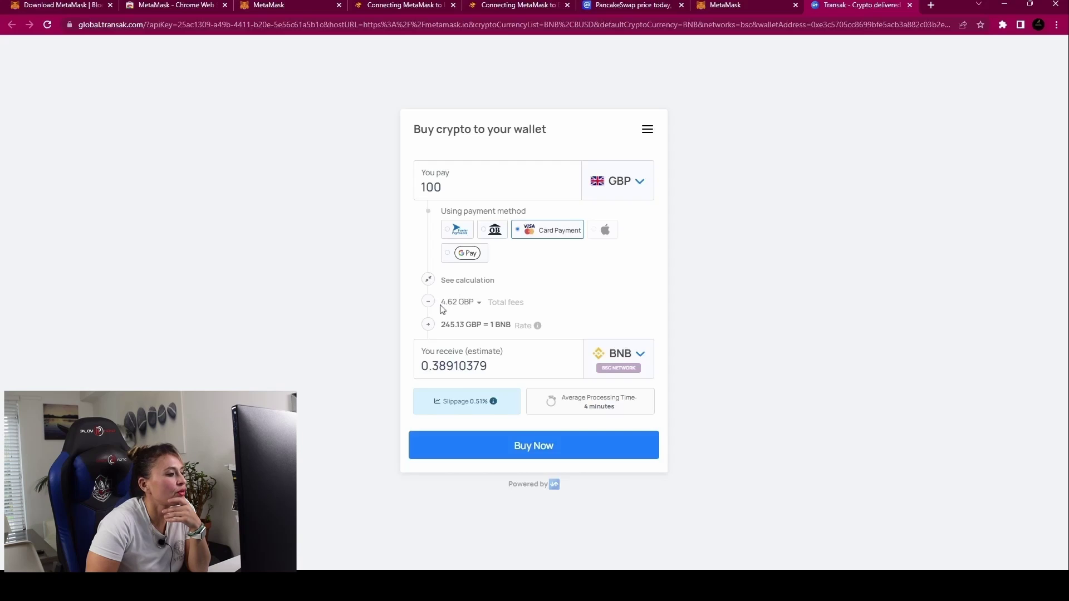
pyautogui.click(455, 238)
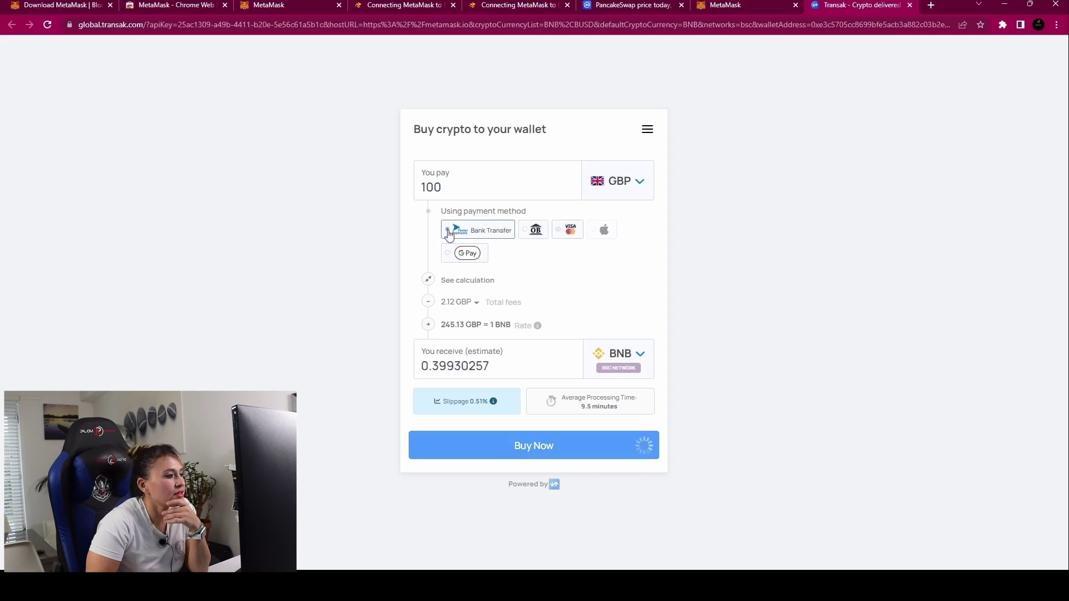
pyautogui.click(568, 231)
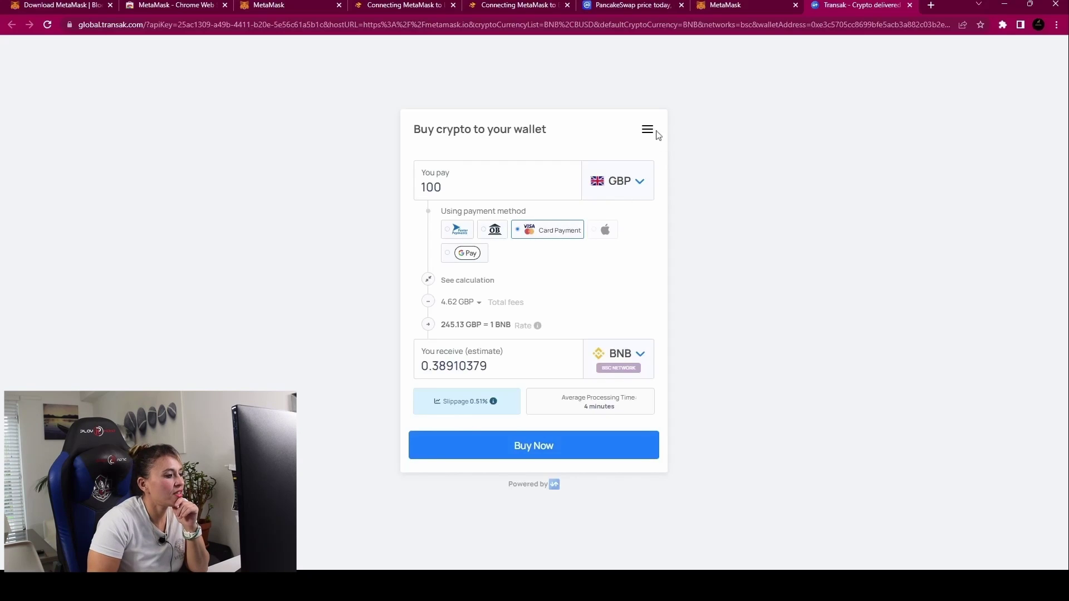
pyautogui.click(532, 444)
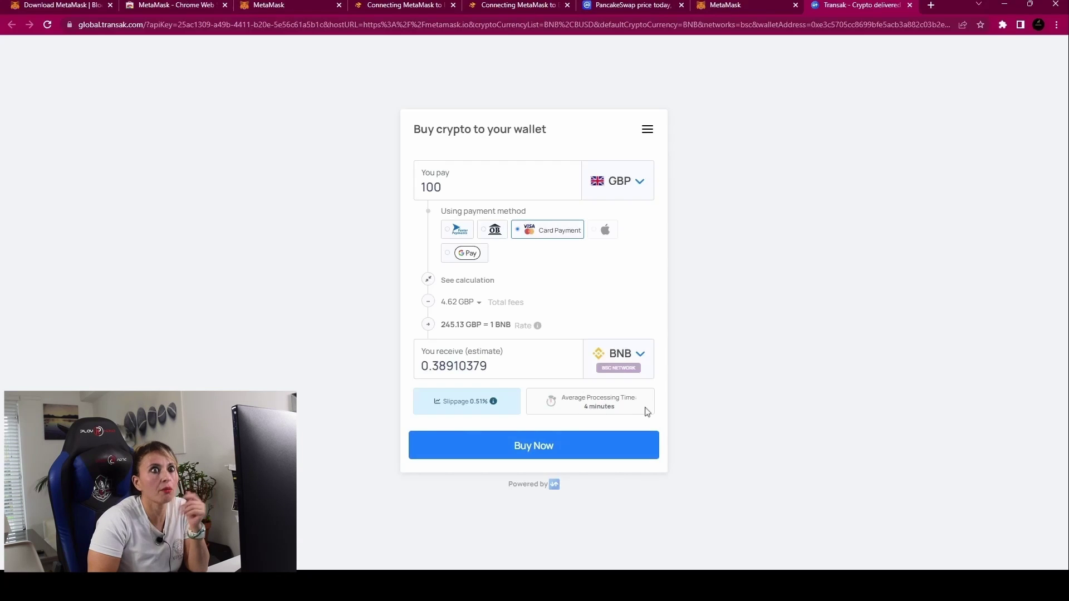
# Return to MetaMask's BNB deposit options, continue to MoonPay and set the amount to spend to 100 GBP.
pyautogui.click(739, 6)
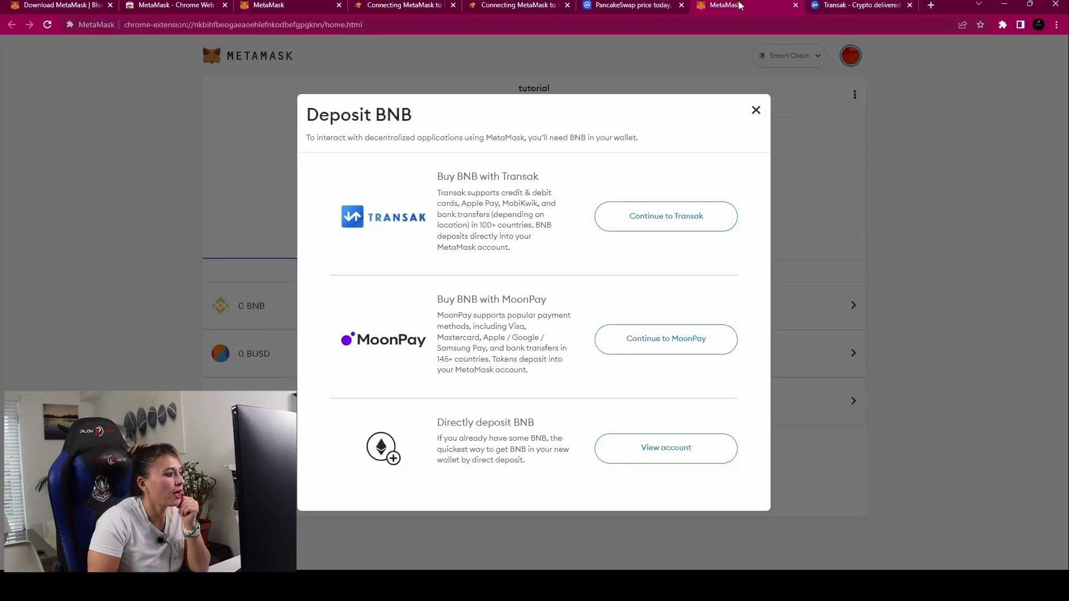
pyautogui.click(637, 344)
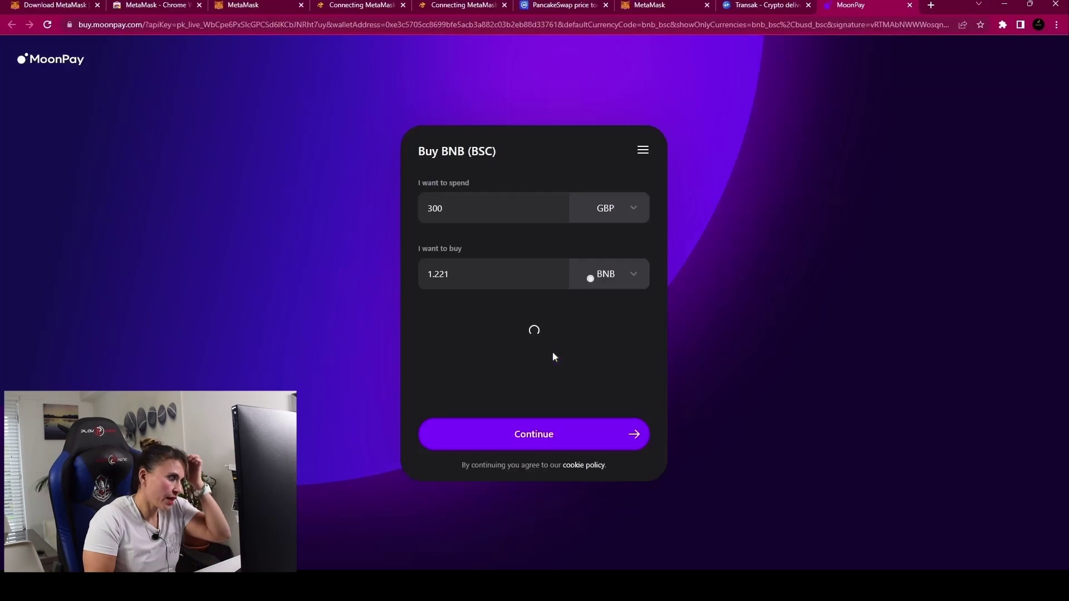
pyautogui.click(504, 210)
pyautogui.hotkey('ctrl', 'a')
pyautogui.write('10')
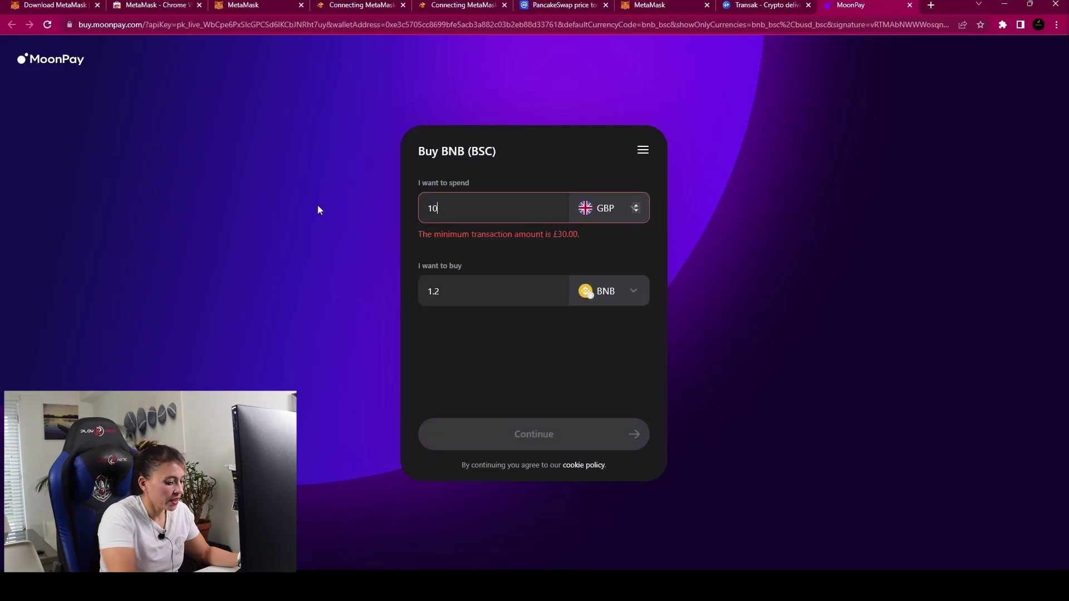
pyautogui.press('BackSpace')
pyautogui.press('BackSpace')
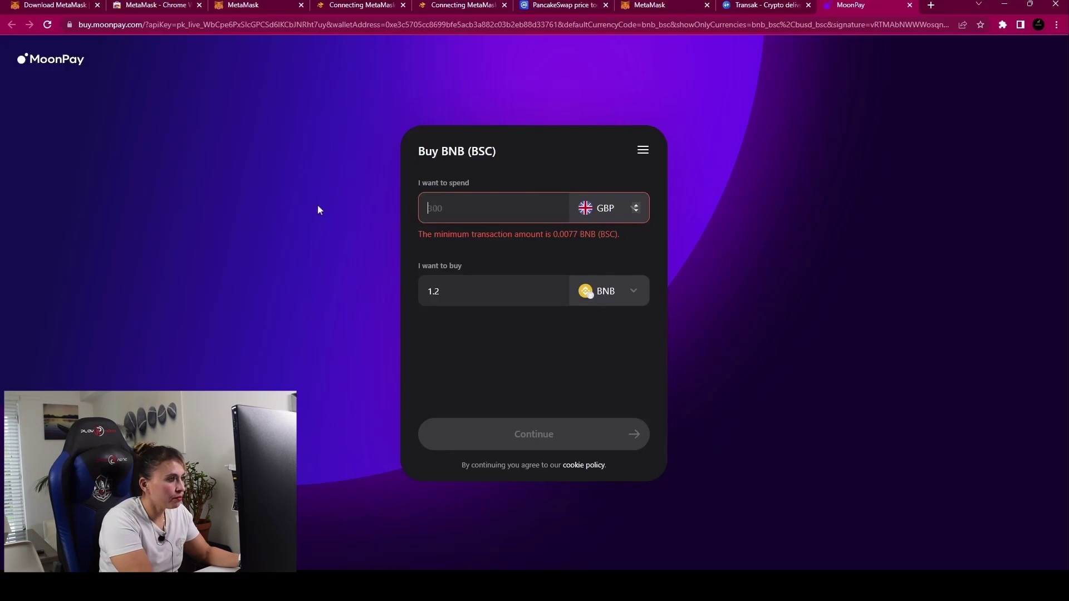
pyautogui.write('100')
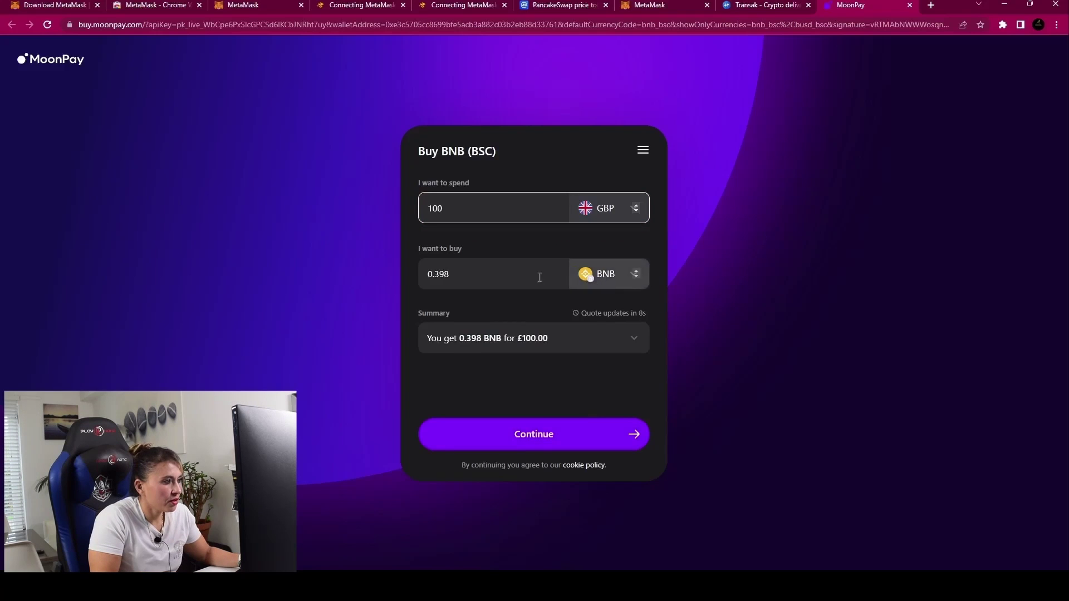
# Expand the MoonPay quote summary to examine the fees, look at the checkout page and go back to the order.
pyautogui.click(482, 338)
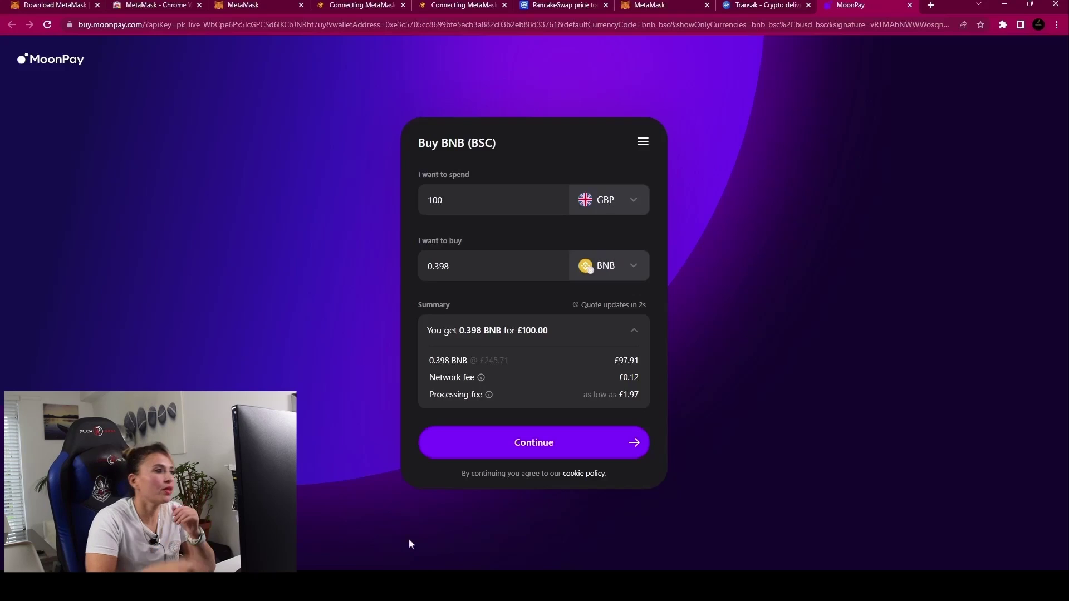
pyautogui.click(614, 449)
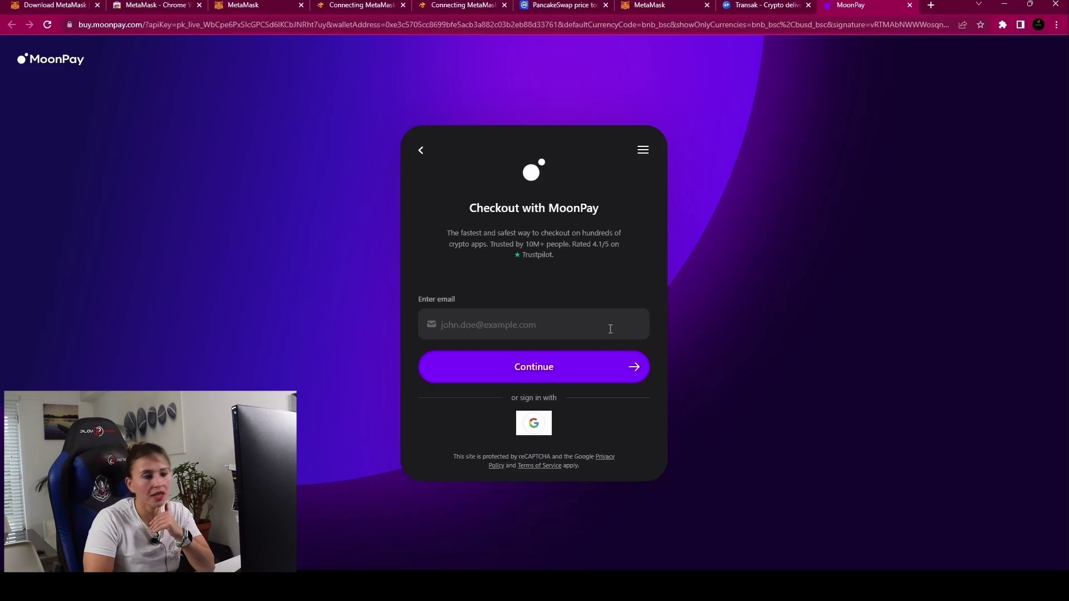
pyautogui.click(420, 150)
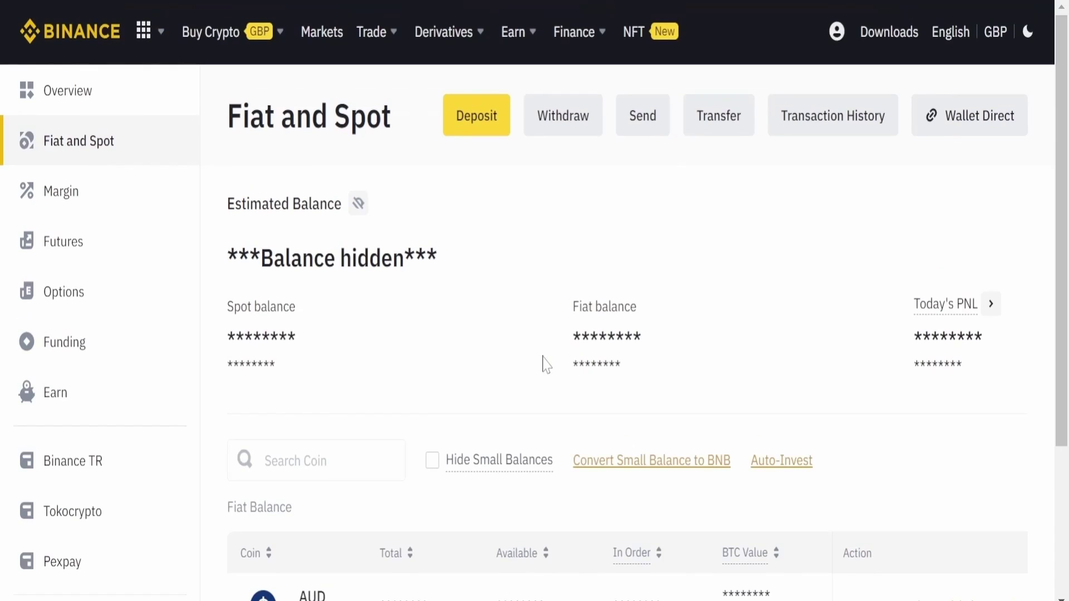
# Find BNB among the coins in Binance's Fiat and Spot wallet and open its withdrawal form.
pyautogui.scroll(-7, 546, 365)
pyautogui.scroll(4, 546, 364)
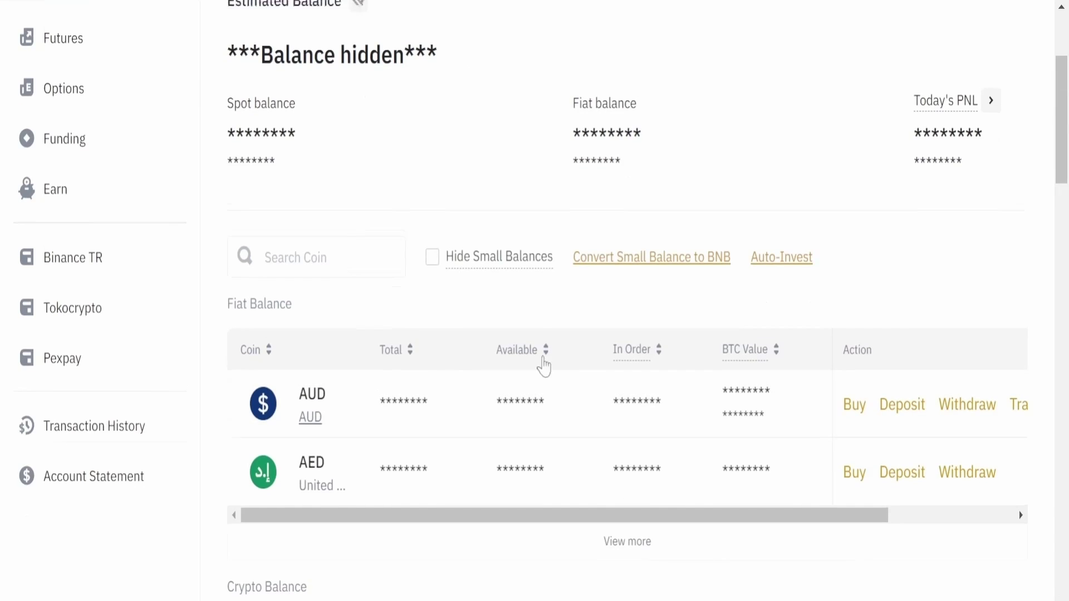
pyautogui.scroll(2, 544, 366)
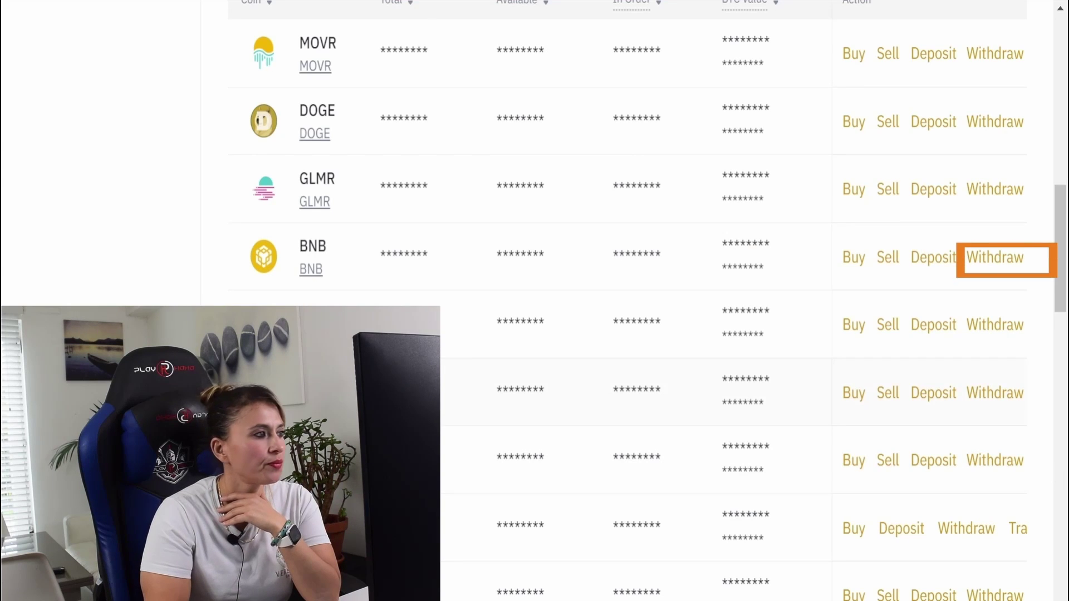
pyautogui.click(995, 257)
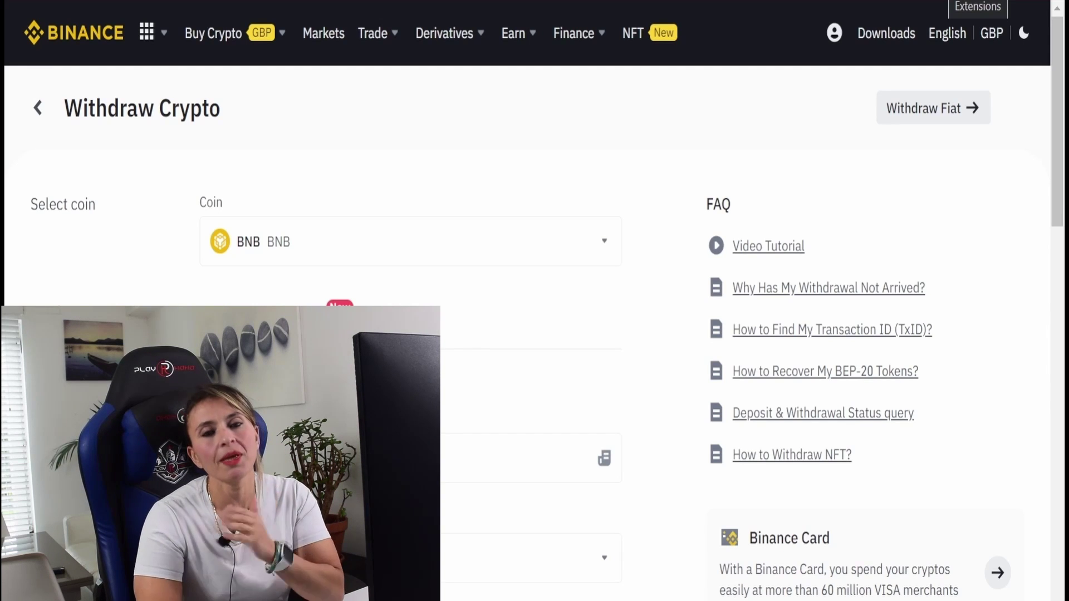
# Copy the account address from MetaMask and paste it as the BNB withdrawal address on Binance.
pyautogui.click(978, 1)
pyautogui.click(805, 128)
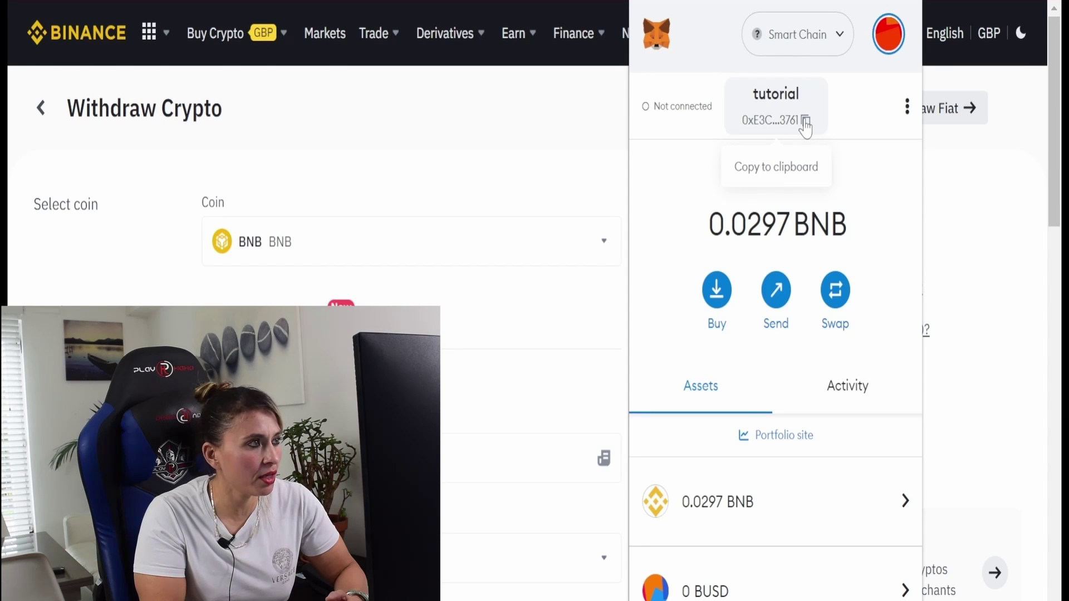
pyautogui.scroll(-2, 334, 357)
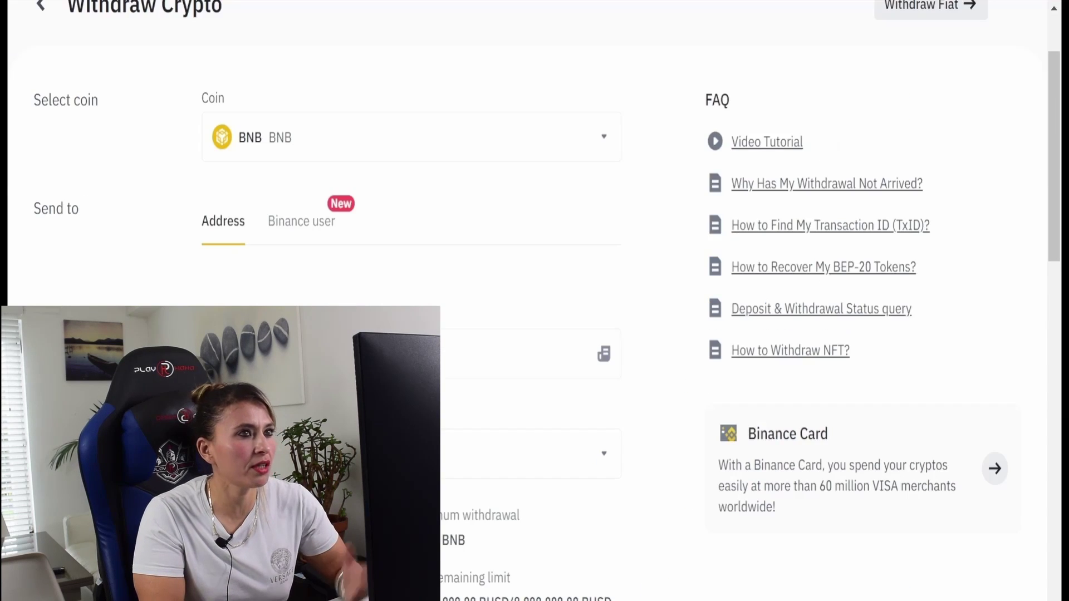
pyautogui.click(305, 356)
pyautogui.rightClick(306, 356)
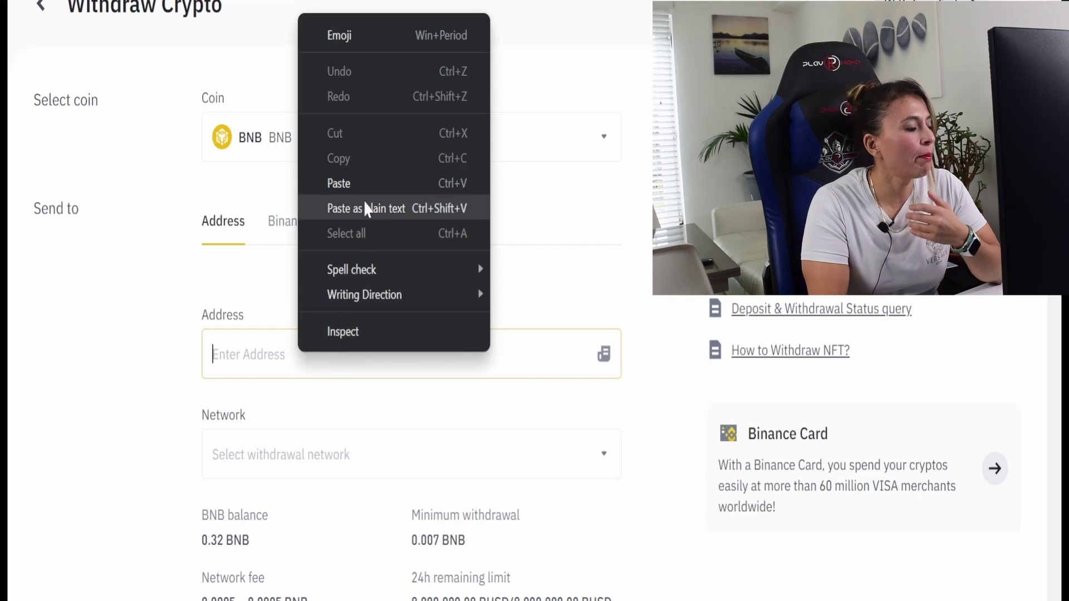
pyautogui.click(312, 209)
pyautogui.scroll(-2, 612, 405)
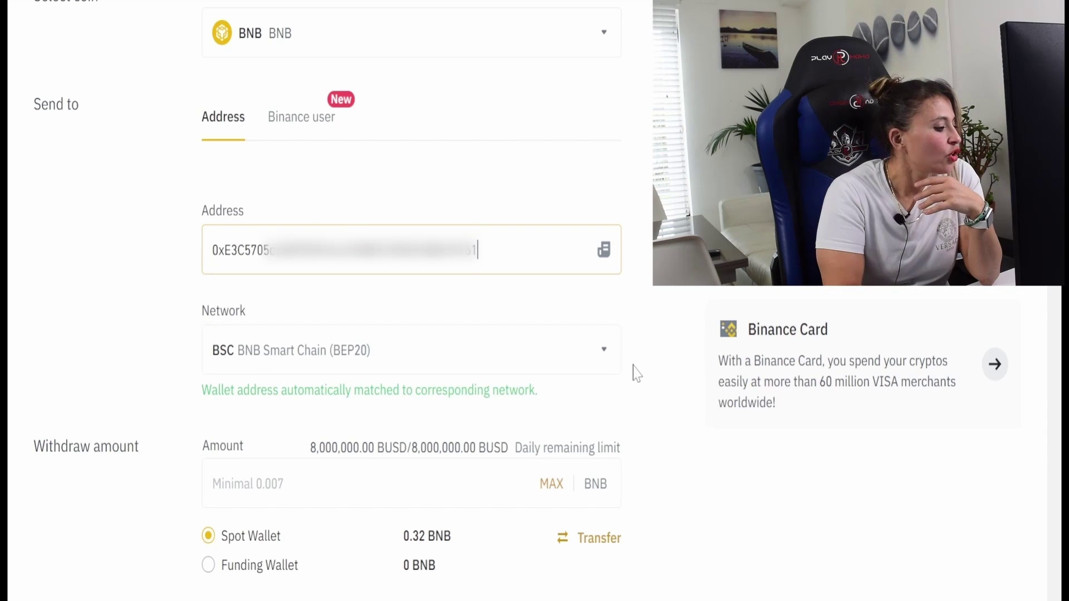
# Check the withdrawal network selection, keeping BSC BNB Smart Chain (BEP20).
pyautogui.click(609, 358)
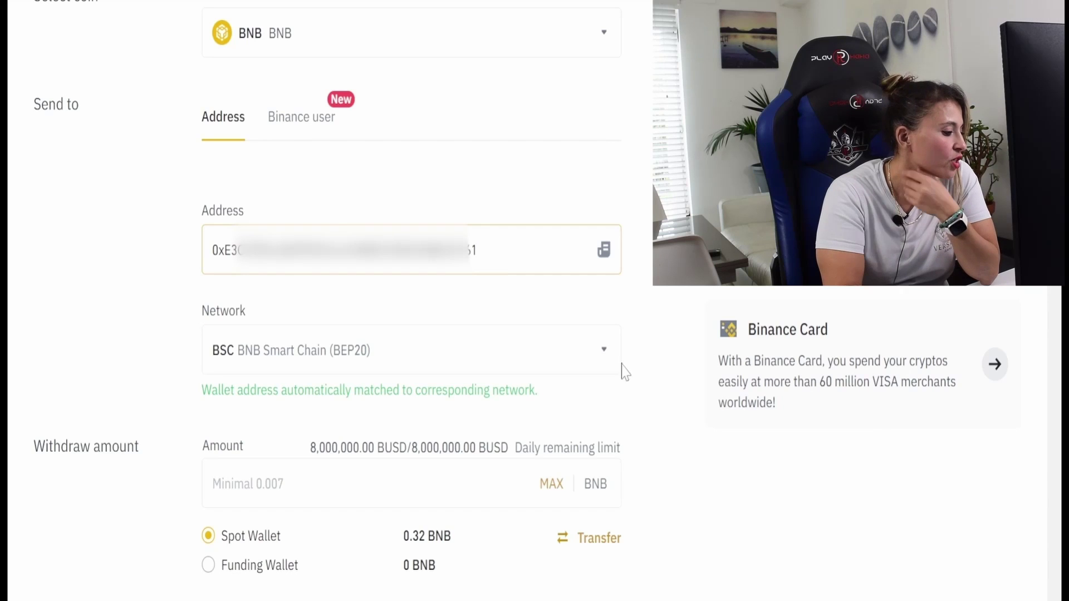
pyautogui.click(599, 365)
pyautogui.click(627, 353)
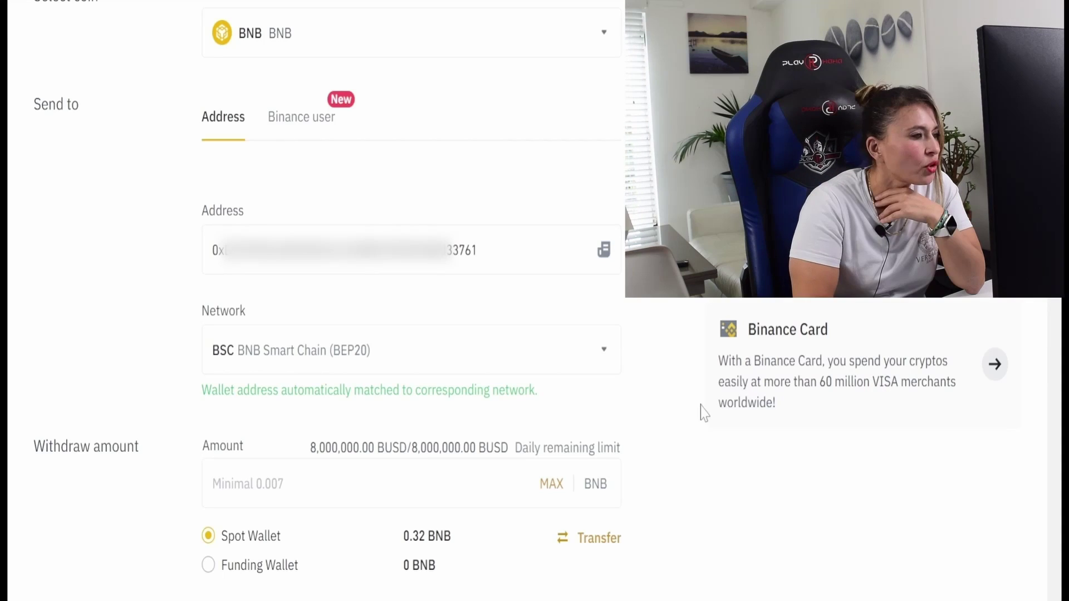
# Set the withdrawal amount to the maximum 0.32 BNB from the Spot Wallet, submit it and confirm the BNB Smart Chain network and withdrawal details.
pyautogui.scroll(-3, 653, 395)
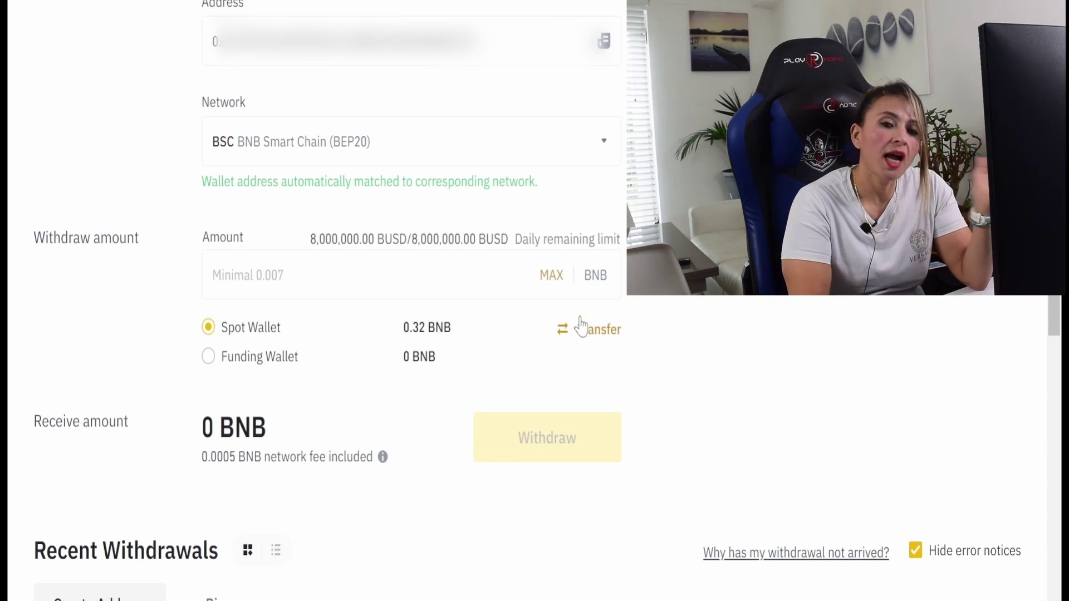
pyautogui.click(551, 276)
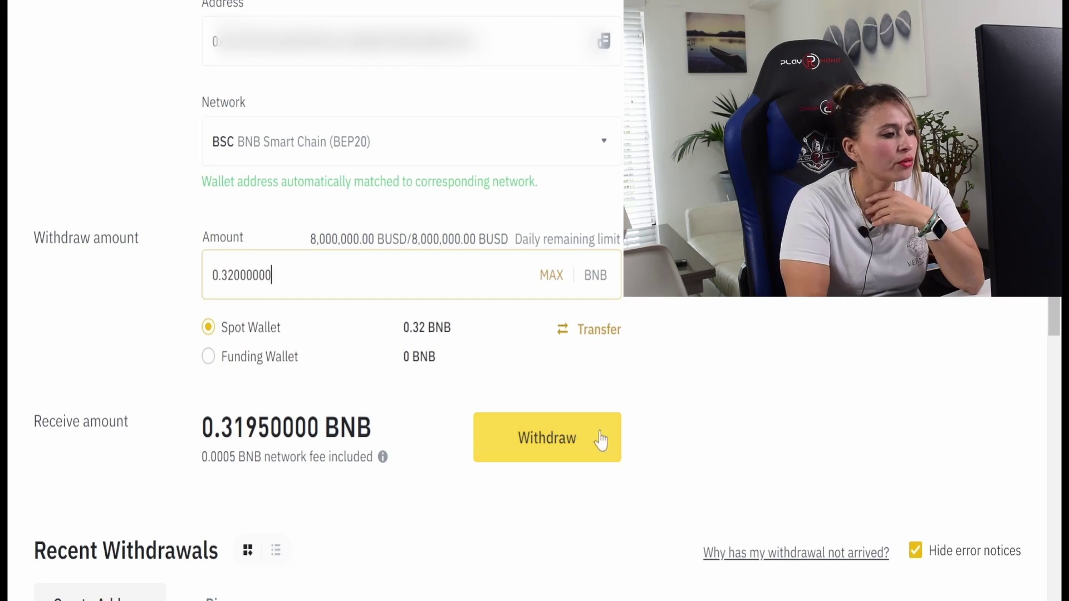
pyautogui.click(543, 442)
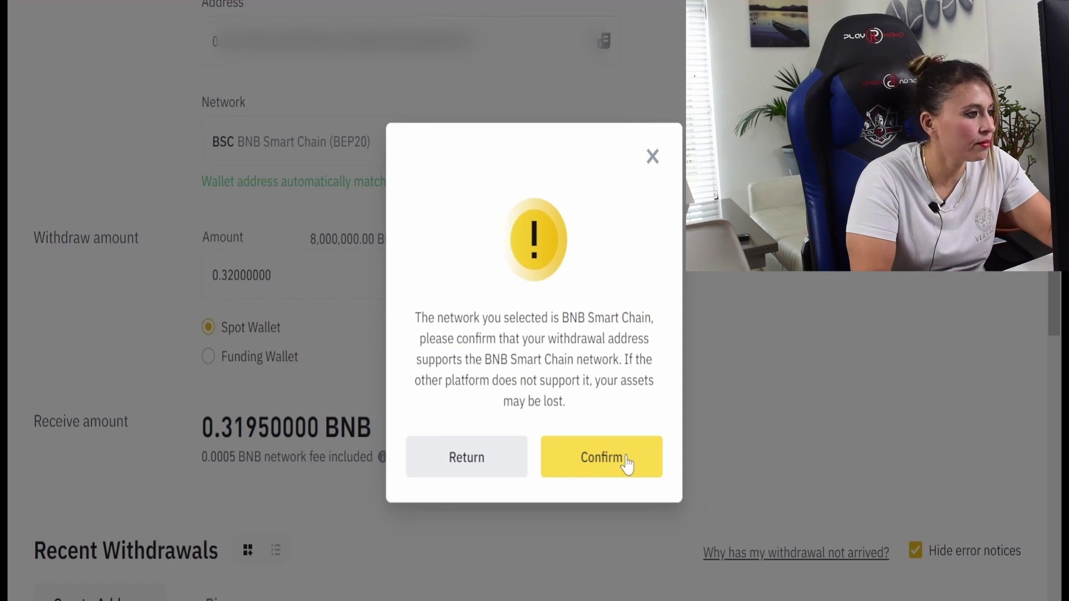
pyautogui.click(627, 461)
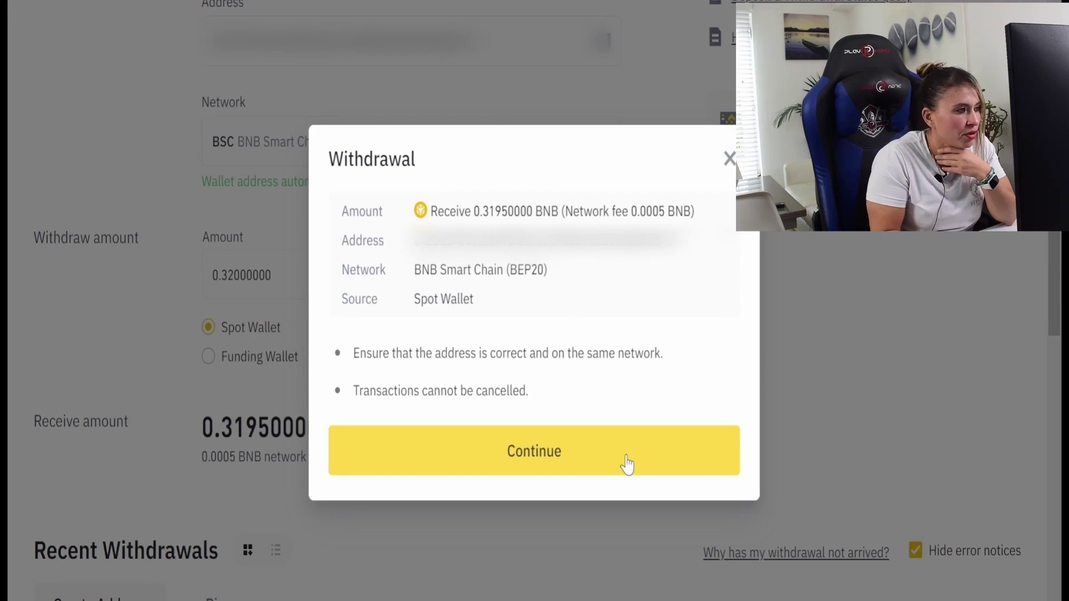
pyautogui.click(627, 462)
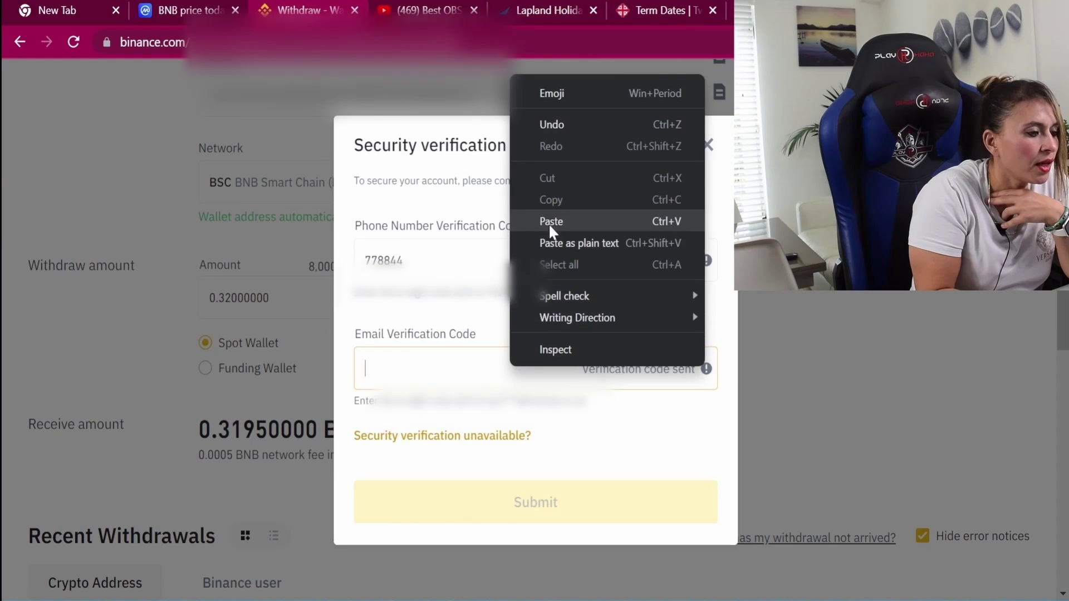
# Paste the email verification code into the security verification, submit the withdrawal request and close the completion dialog.
pyautogui.click(550, 218)
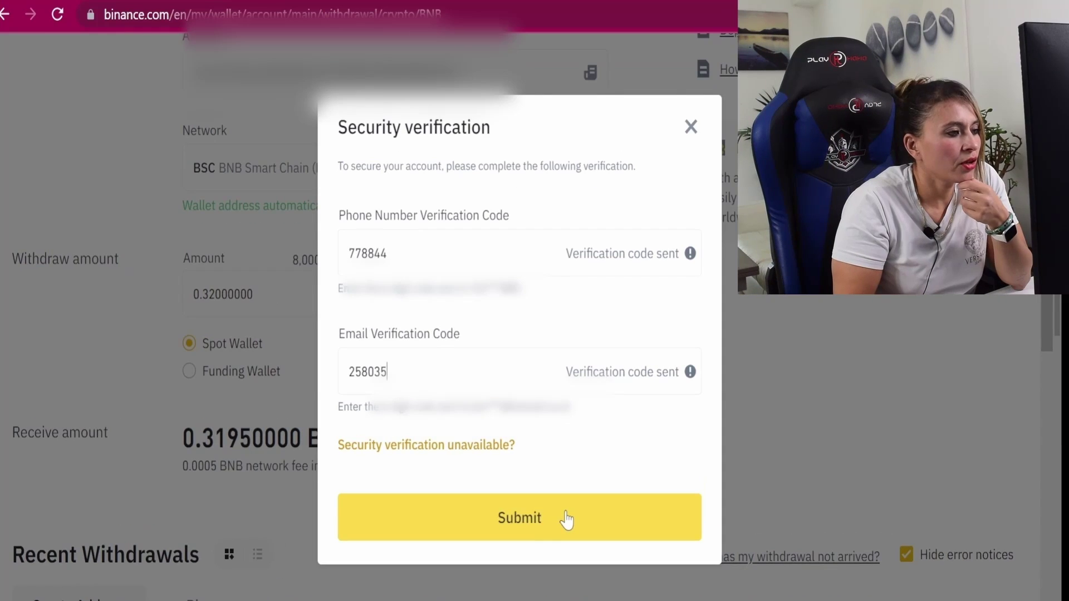
pyautogui.click(568, 515)
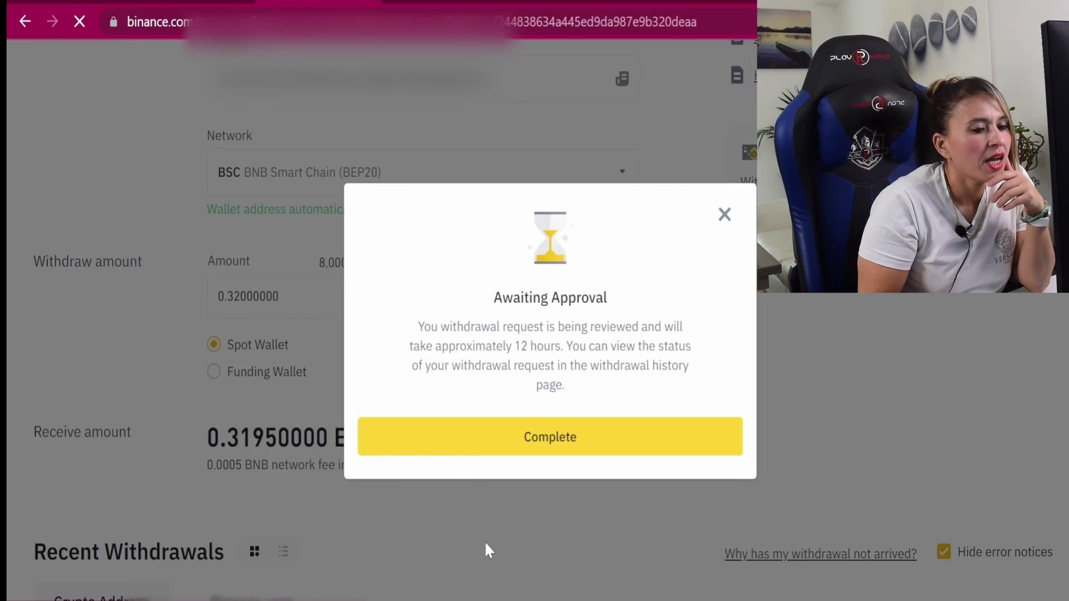
pyautogui.click(618, 440)
# Open the newest BNB entry under Recent Withdrawals, review its progress, amount, fee and network, and close the details.
pyautogui.scroll(-4, 680, 375)
pyautogui.scroll(-2, 680, 375)
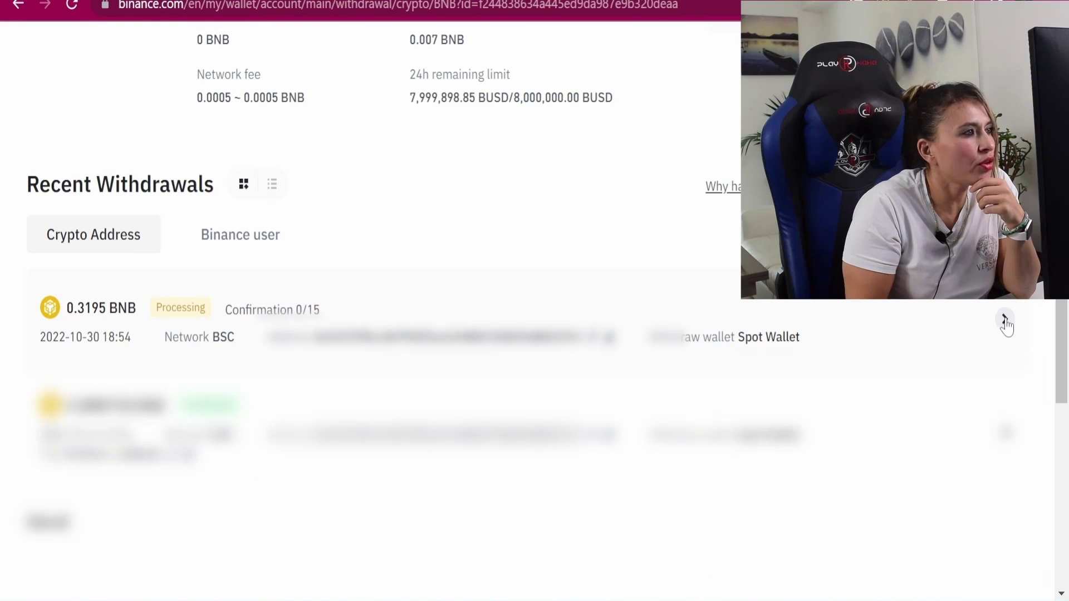
pyautogui.click(1004, 321)
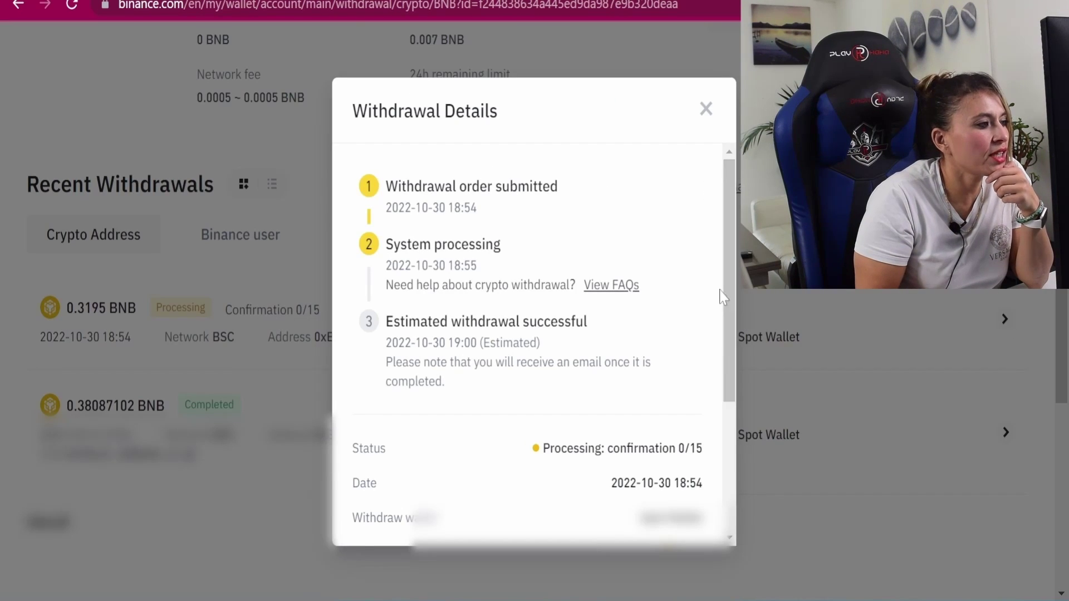
pyautogui.moveTo(729, 292); pyautogui.dragTo(744, 432)
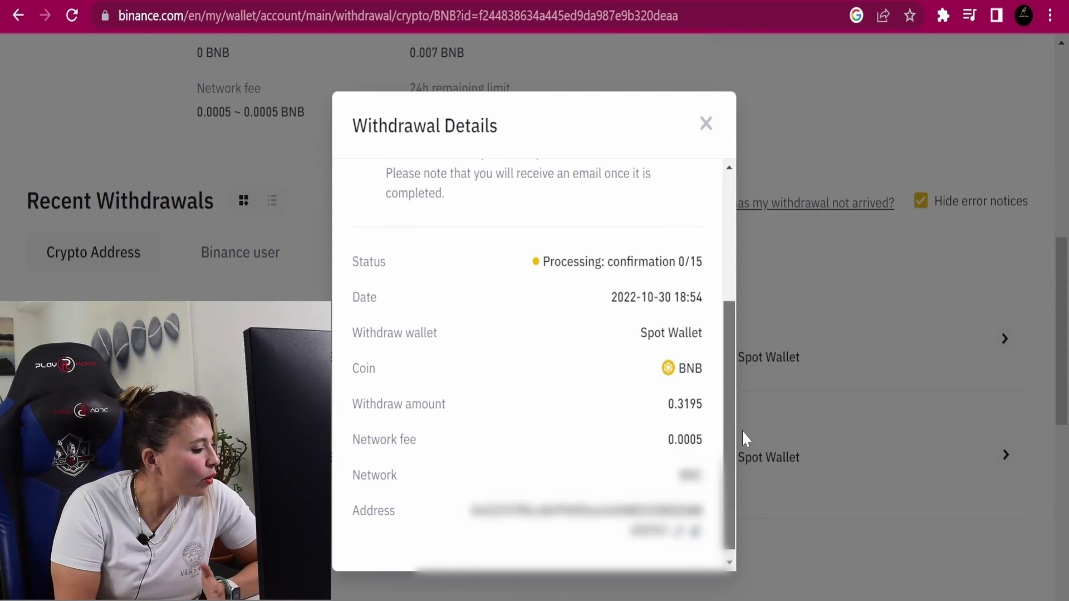
pyautogui.moveTo(742, 430); pyautogui.dragTo(693, 153)
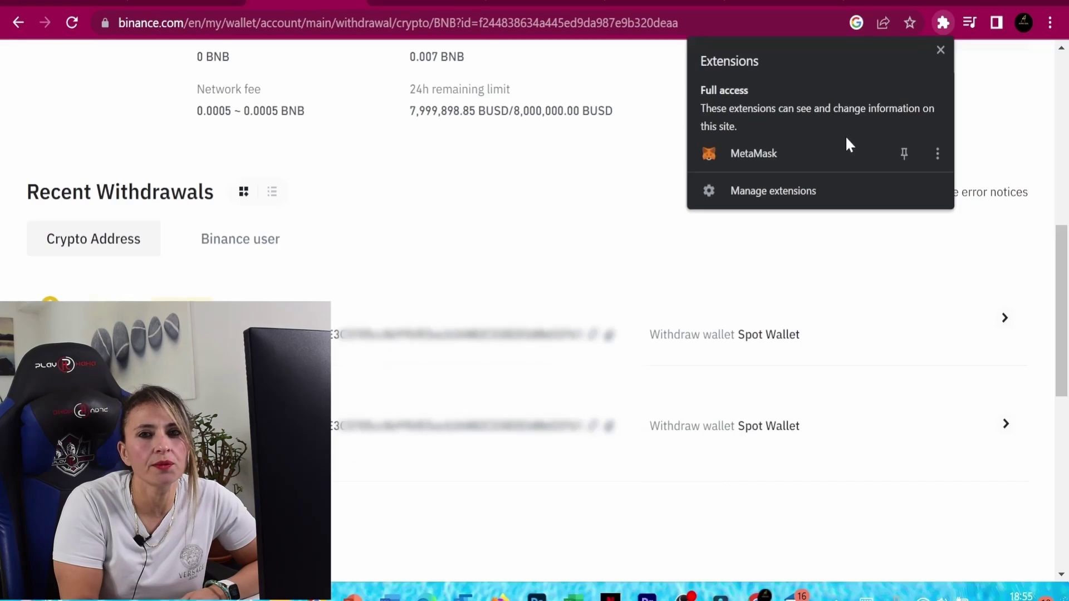
# Check the BNB balance in the MetaMask wallet and switch its network from Smart Chain to Ethereum Mainnet.
pyautogui.click(837, 156)
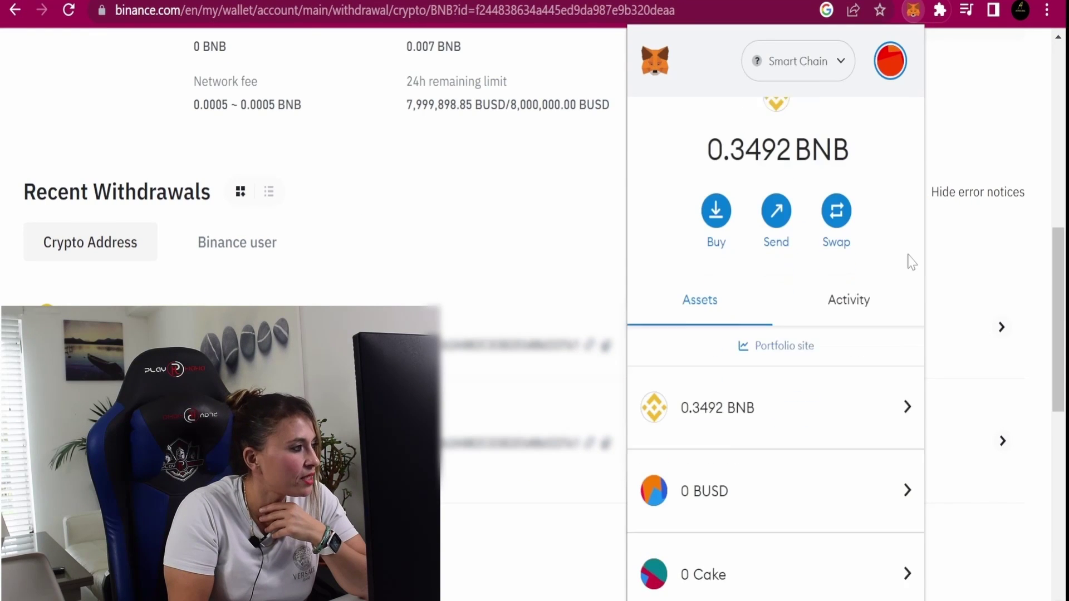
pyautogui.scroll(-1, 911, 261)
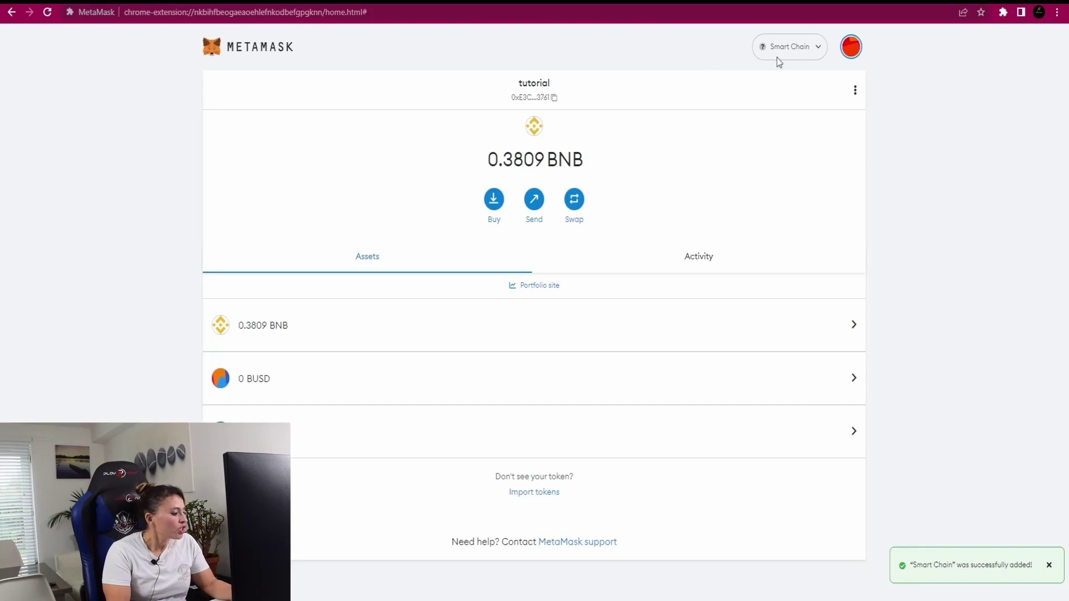
pyautogui.click(810, 50)
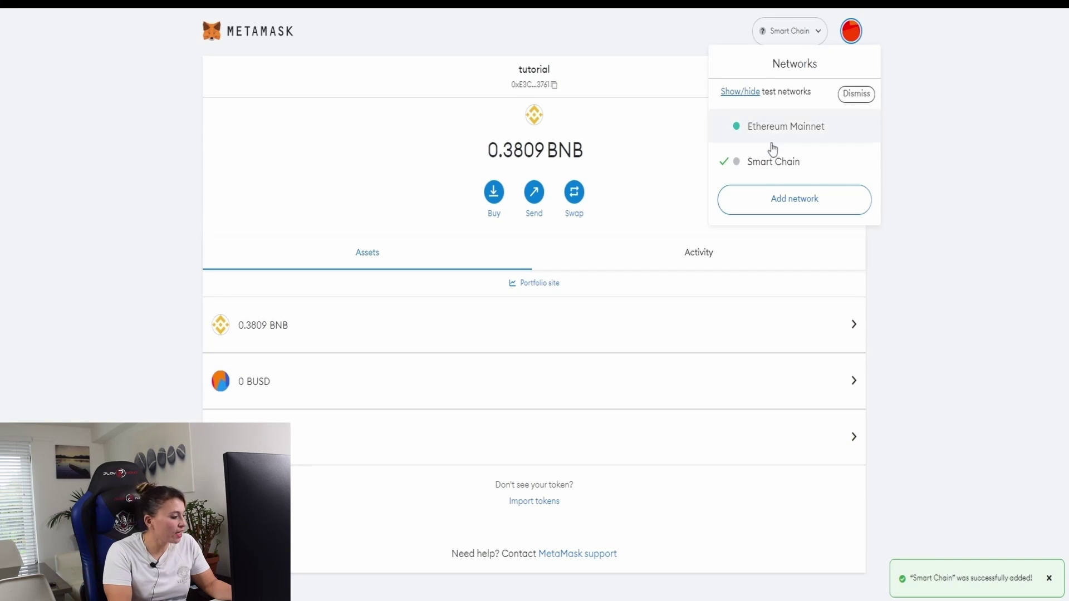
pyautogui.click(796, 128)
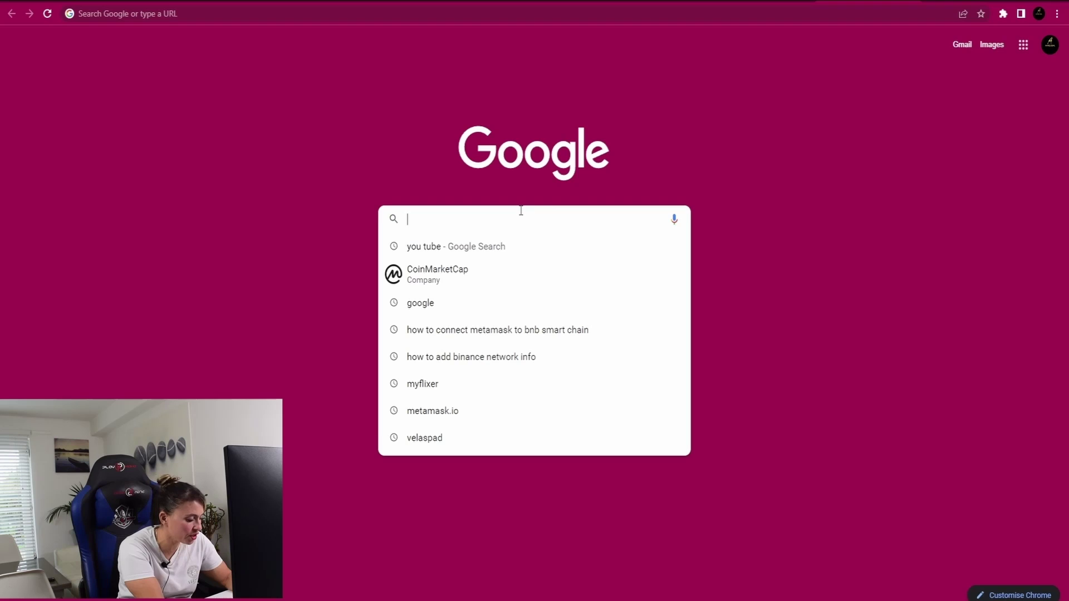
# Search Google for coinmarketcap, open CoinMarketCap and look up the SushiSwap token page.
pyautogui.write('coin')
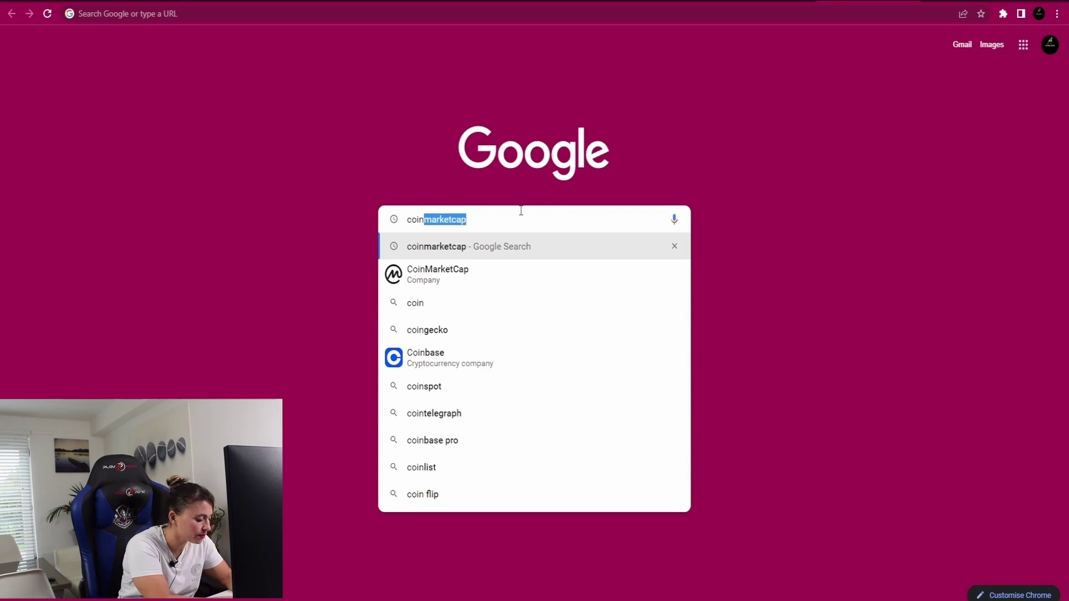
pyautogui.press('Return')
pyautogui.click(293, 160)
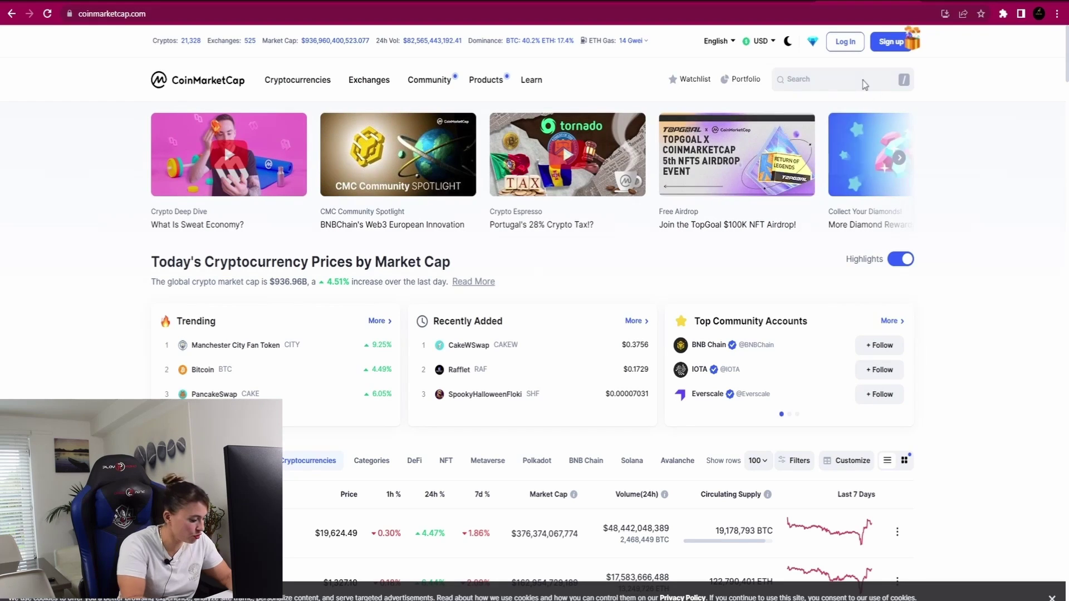
pyautogui.click(862, 81)
pyautogui.write('sus')
pyautogui.click(759, 158)
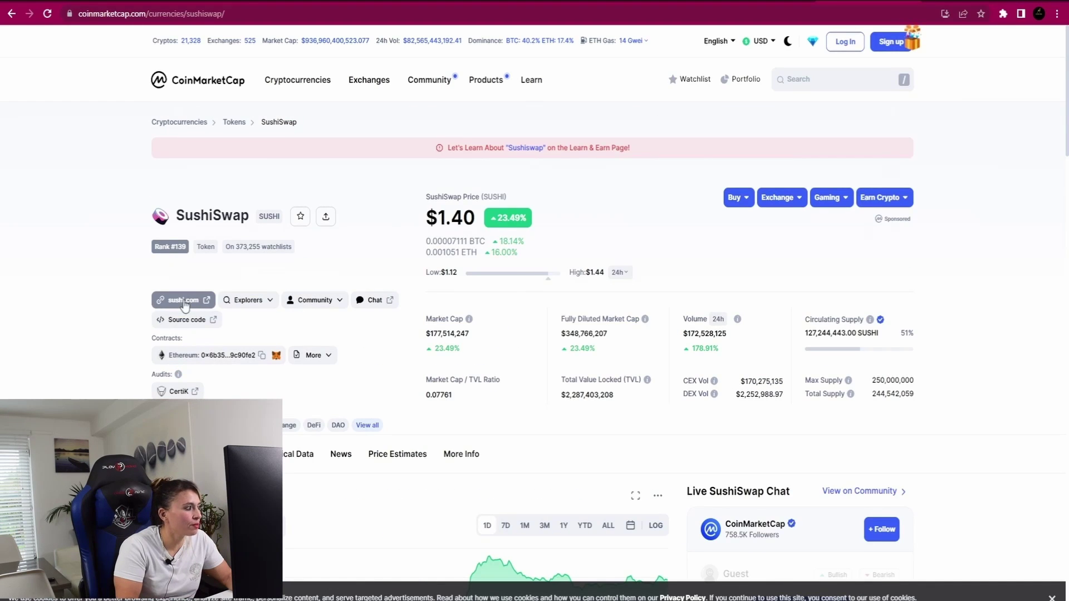
# Open the Sushi swap app through the official sushi.com link, connect the MetaMask wallet and check the network selector.
pyautogui.click(206, 301)
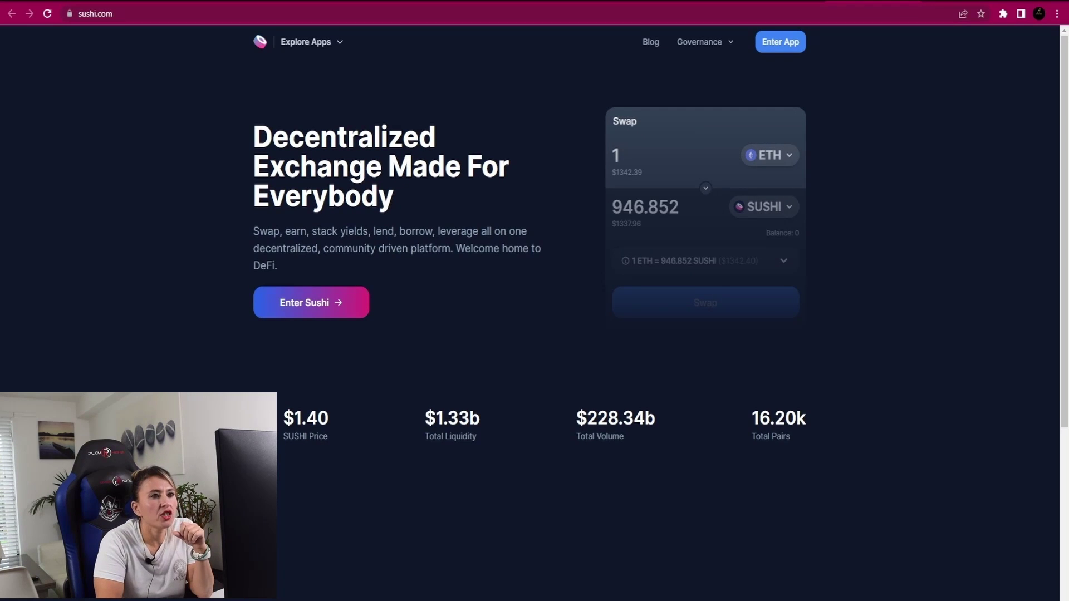
pyautogui.click(780, 41)
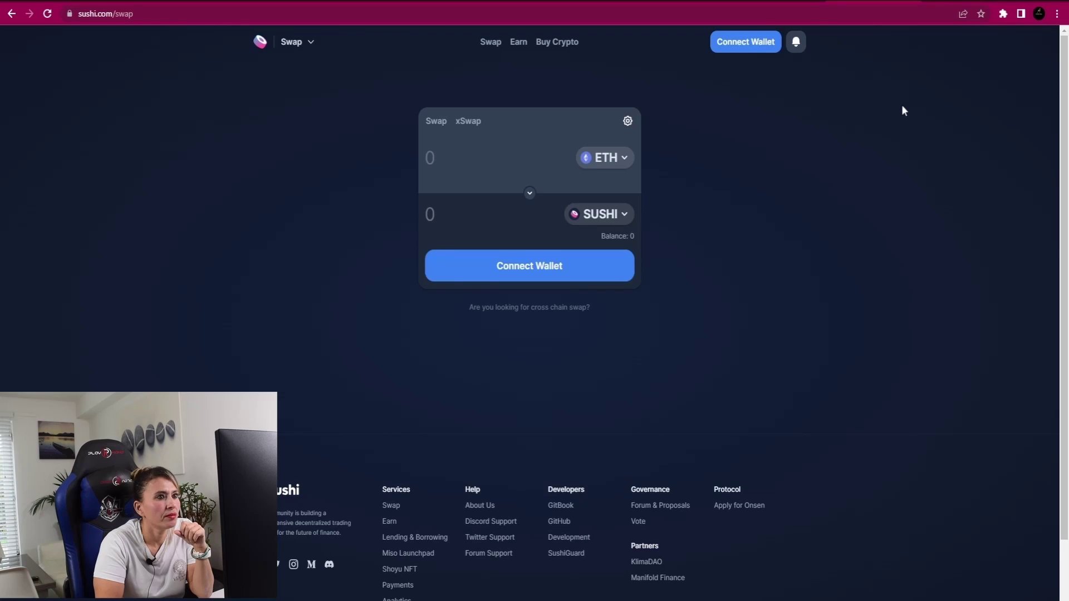
pyautogui.click(747, 47)
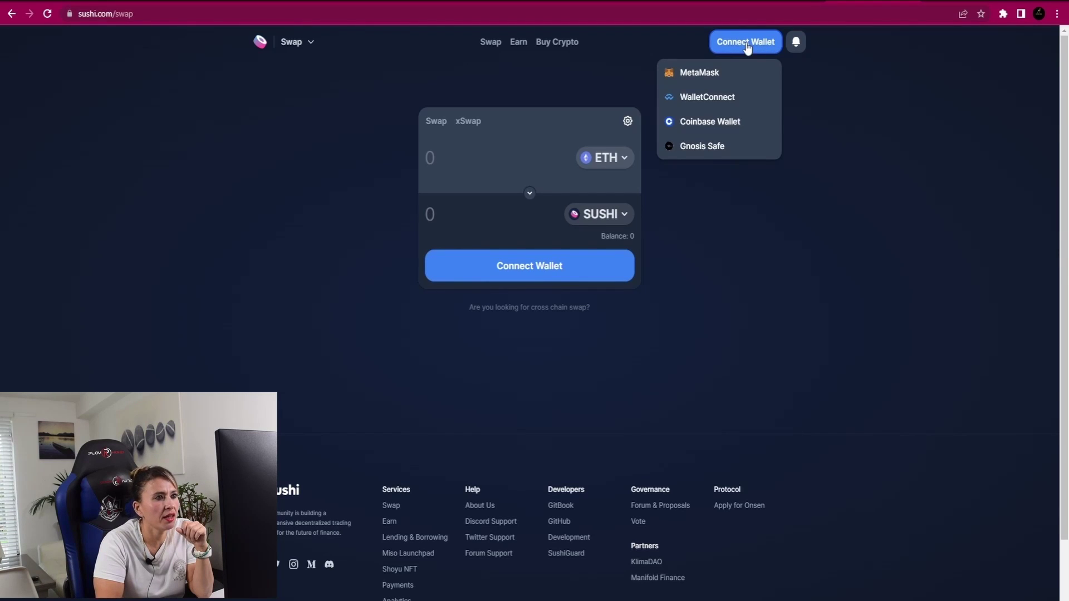
pyautogui.click(717, 75)
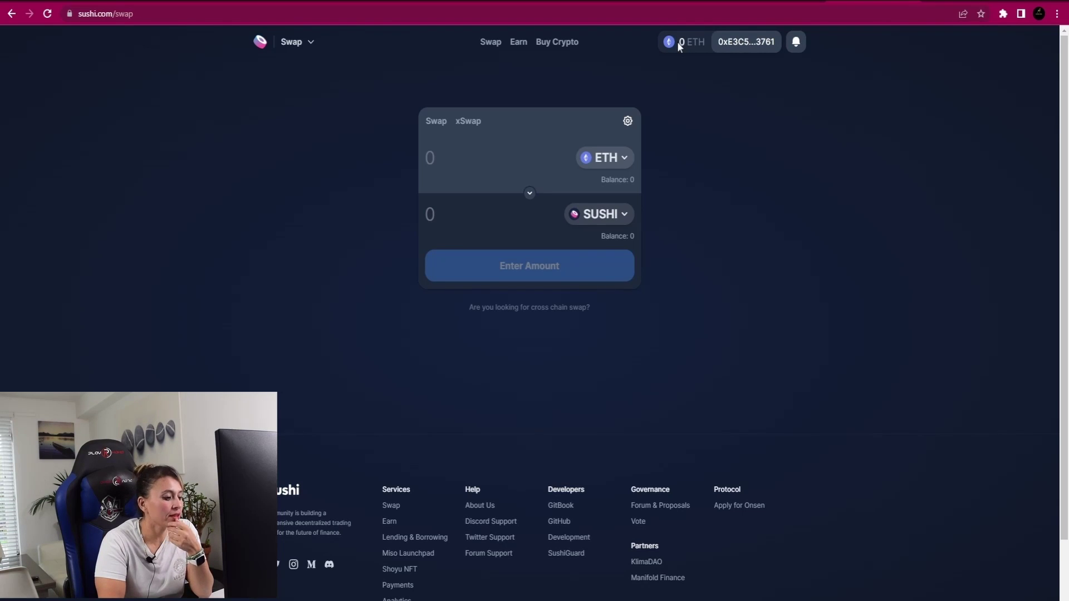
pyautogui.click(670, 43)
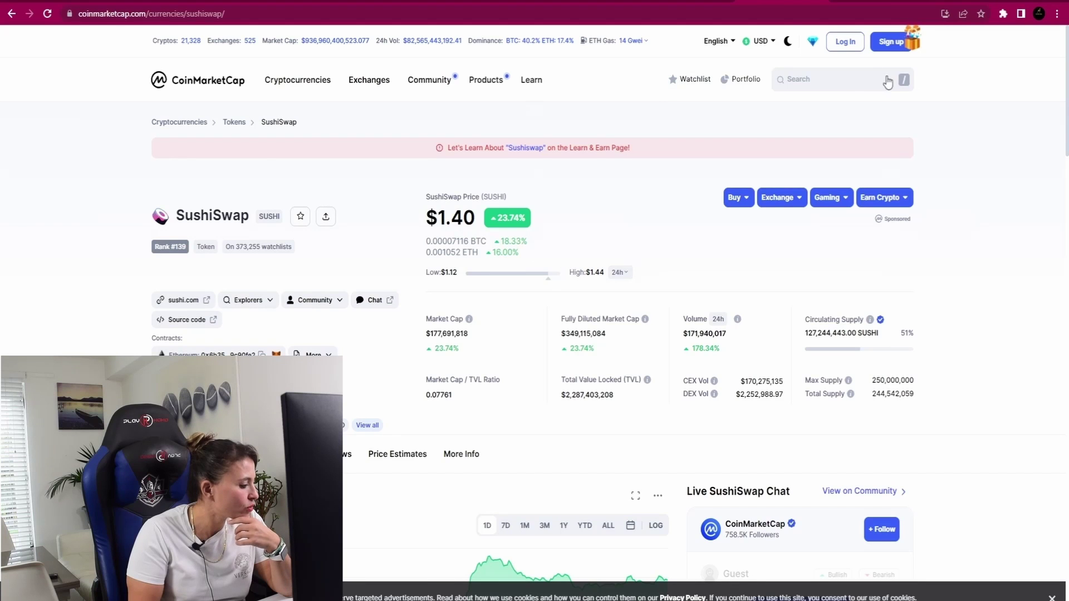
# Look up PancakeSwap (CAKE) on CoinMarketCap, follow the link to its official website and open the Swap page.
pyautogui.click(845, 83)
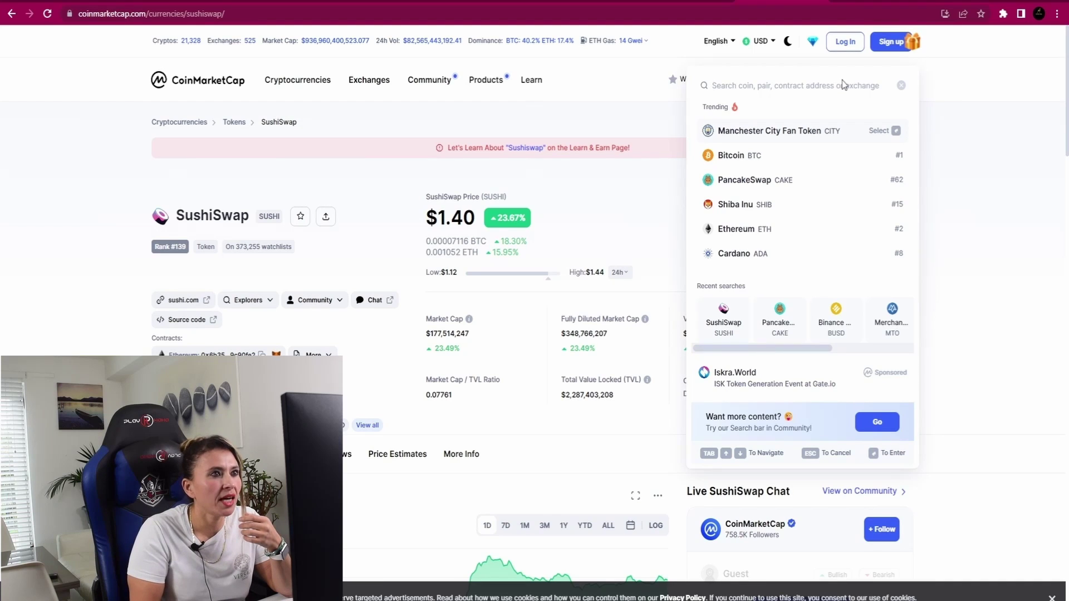
pyautogui.write('panc')
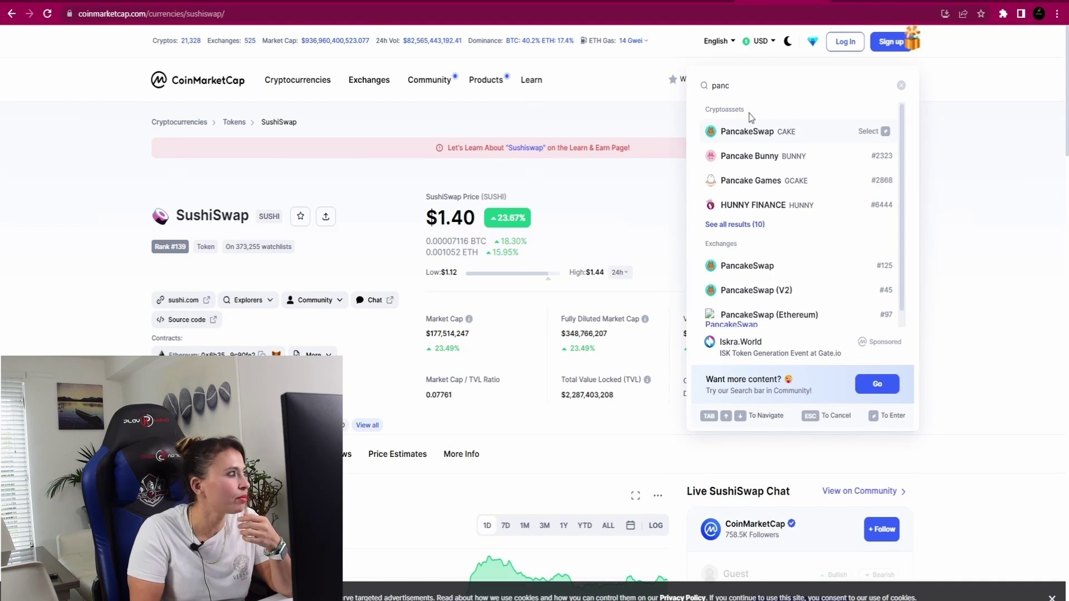
pyautogui.click(755, 131)
pyautogui.click(190, 246)
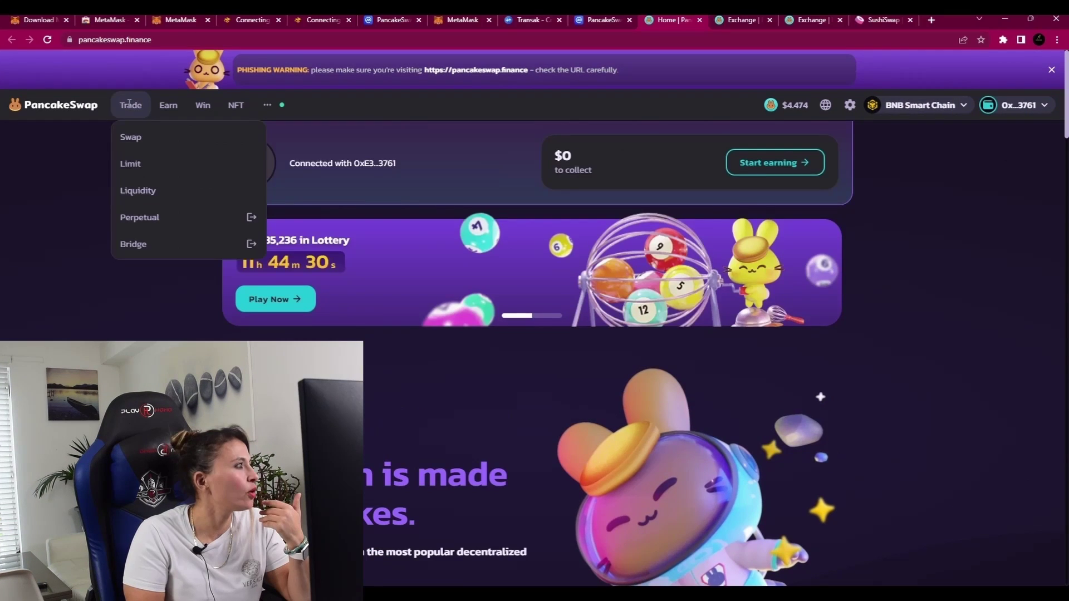
pyautogui.click(135, 139)
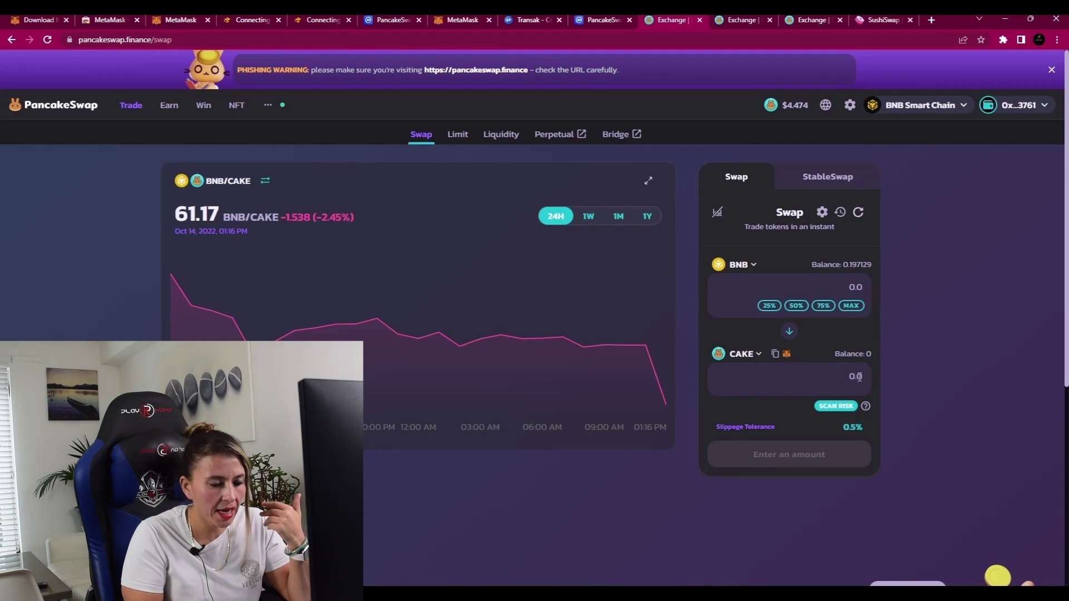
# Set the swap to receive 1 CAKE for BNB and confirm the swap on PancakeSwap.
pyautogui.click(833, 378)
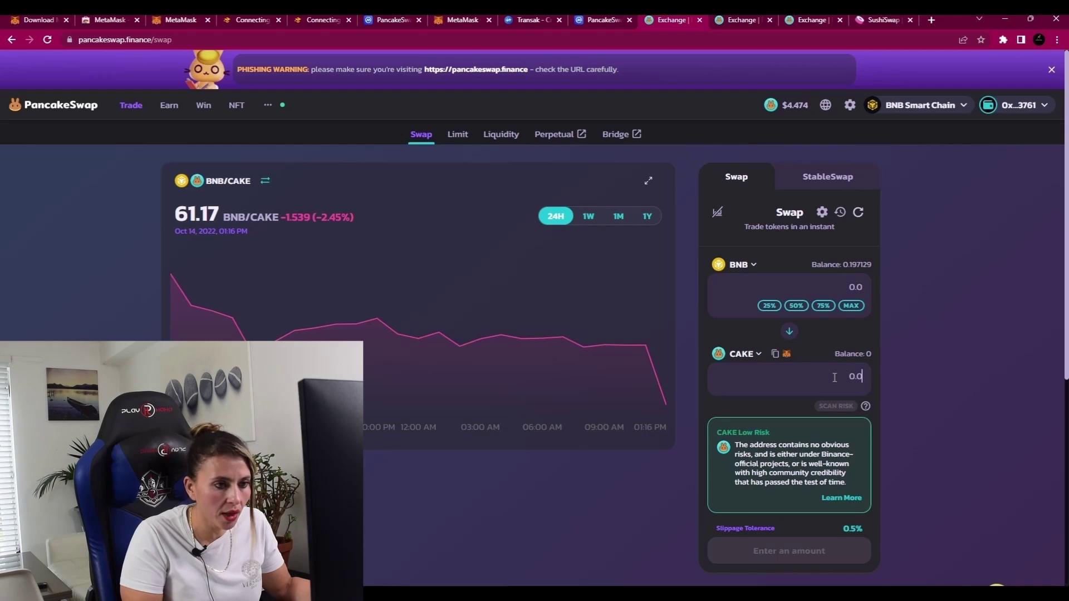
pyautogui.write('1')
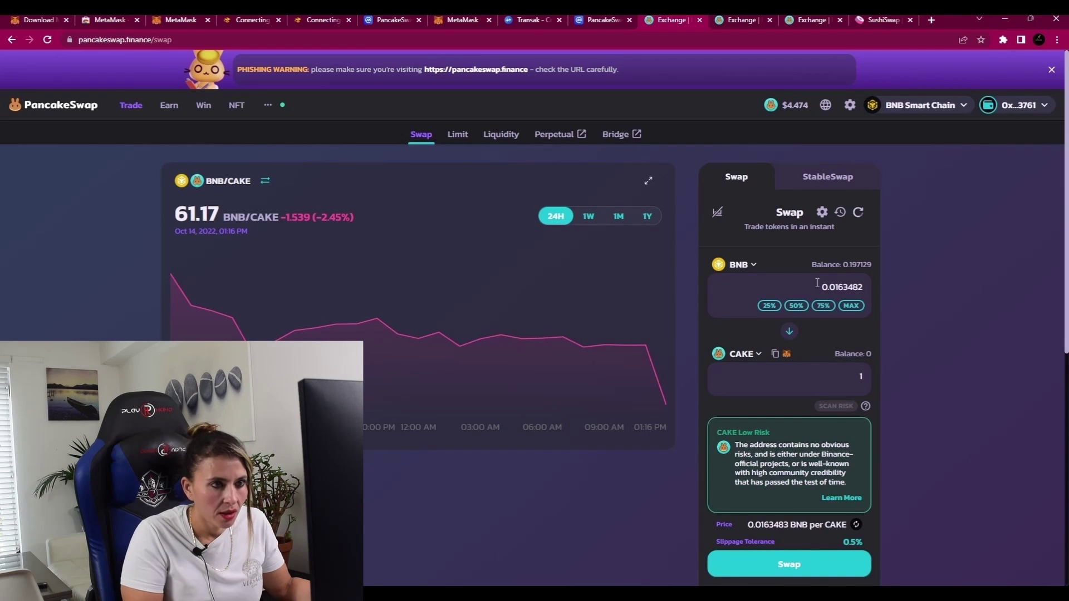
pyautogui.click(817, 568)
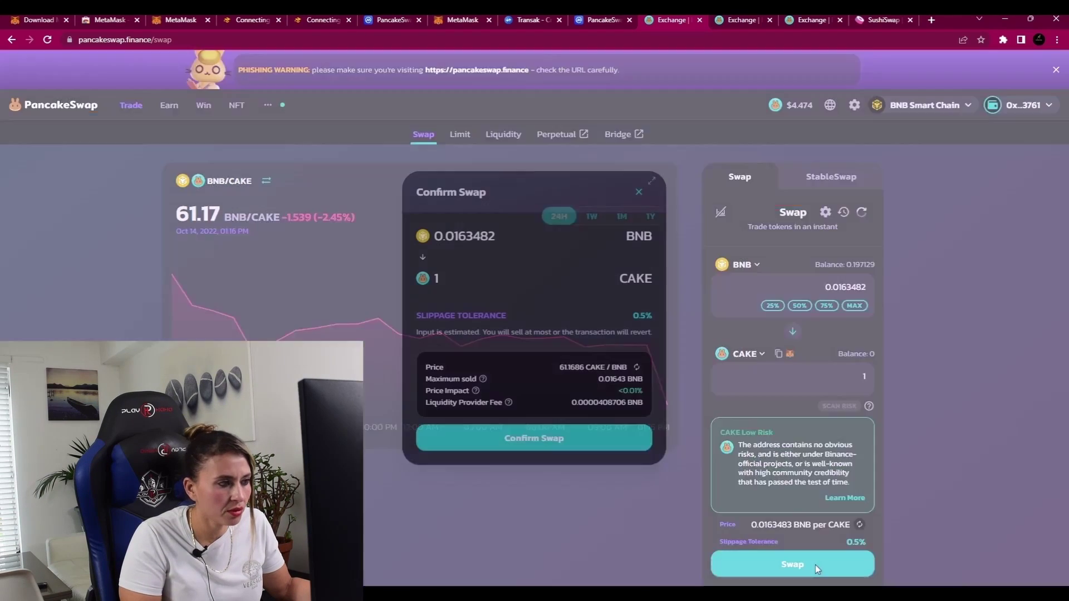
pyautogui.click(573, 439)
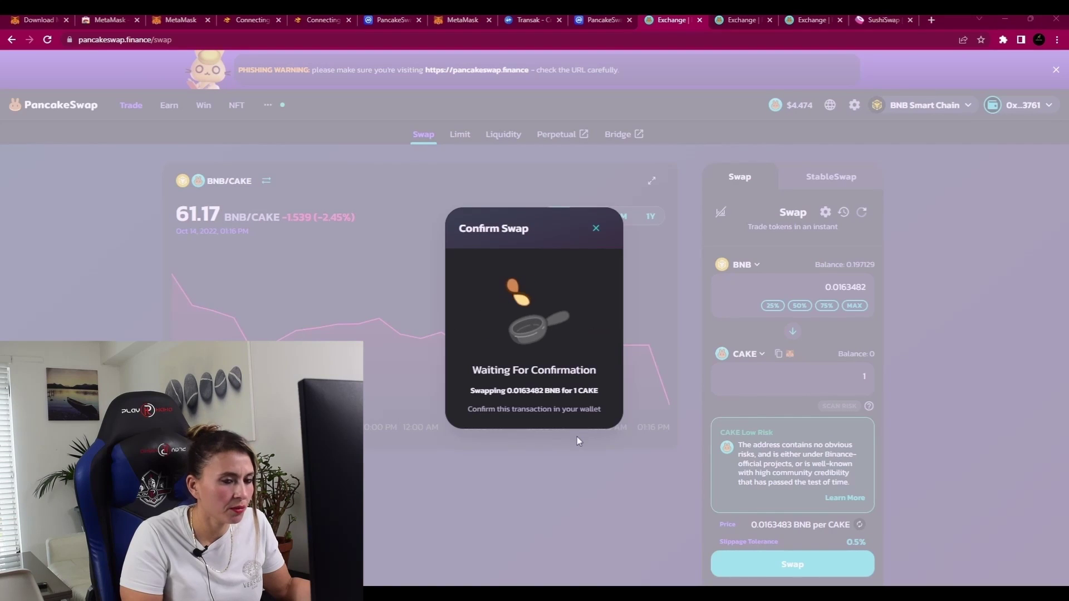